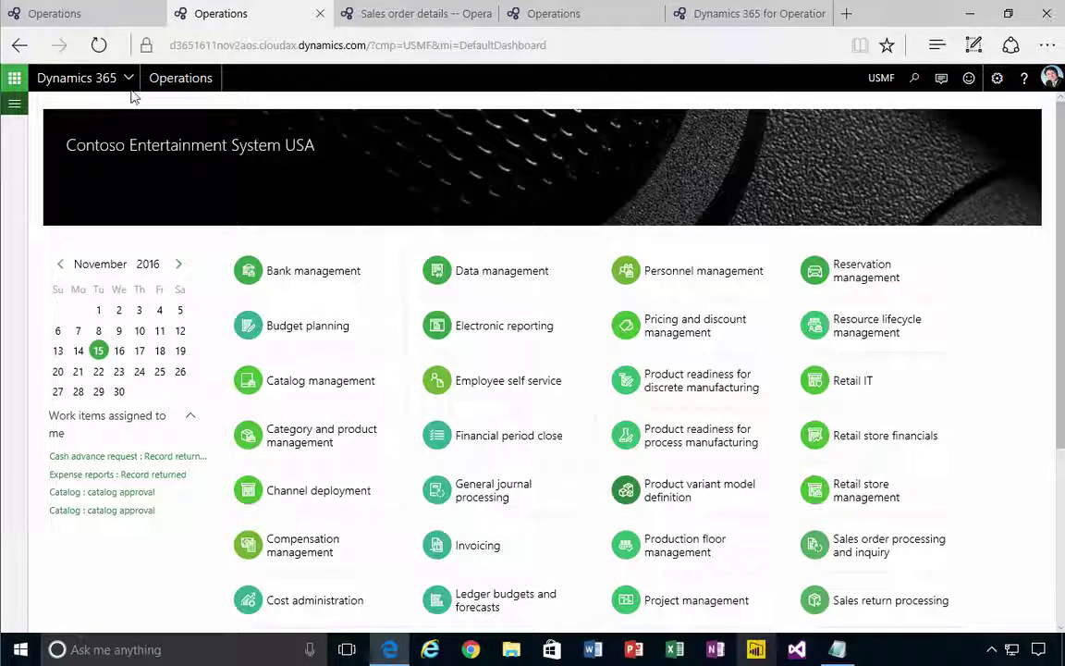
Open the Branding details page from the document branding setup in Organization administration.
left_click(14, 104)
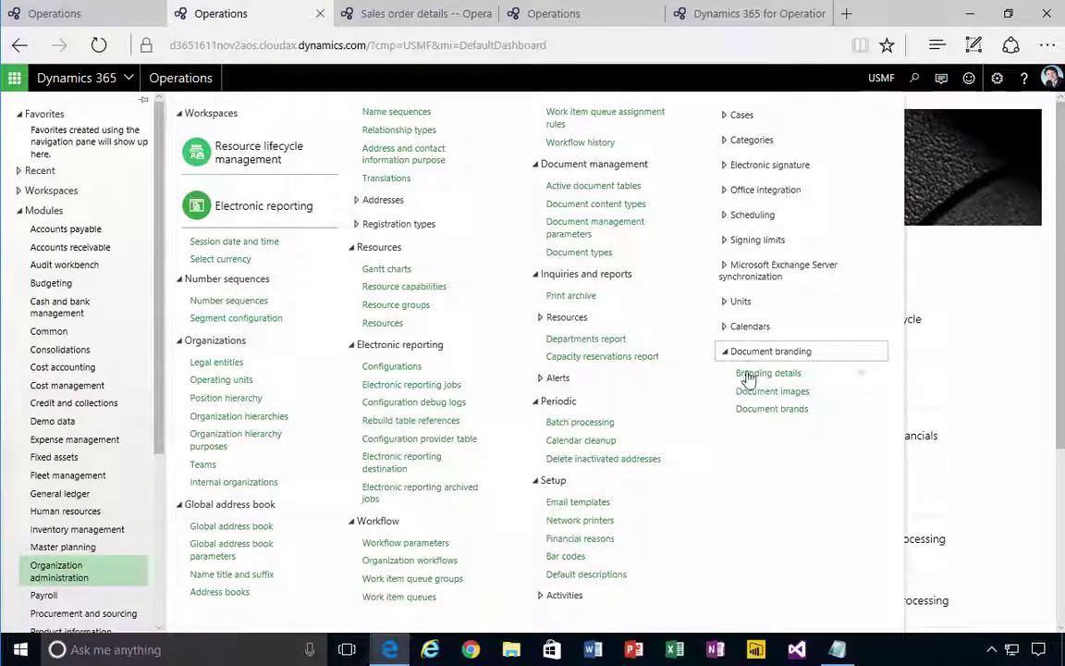
left_click(793, 415)
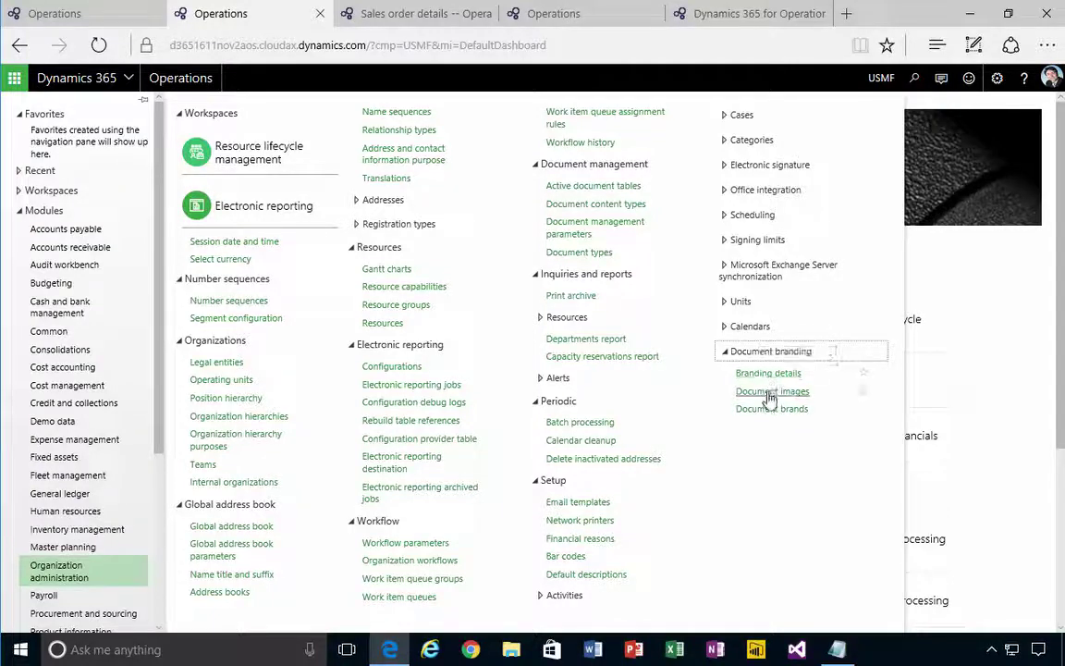
left_click(742, 374)
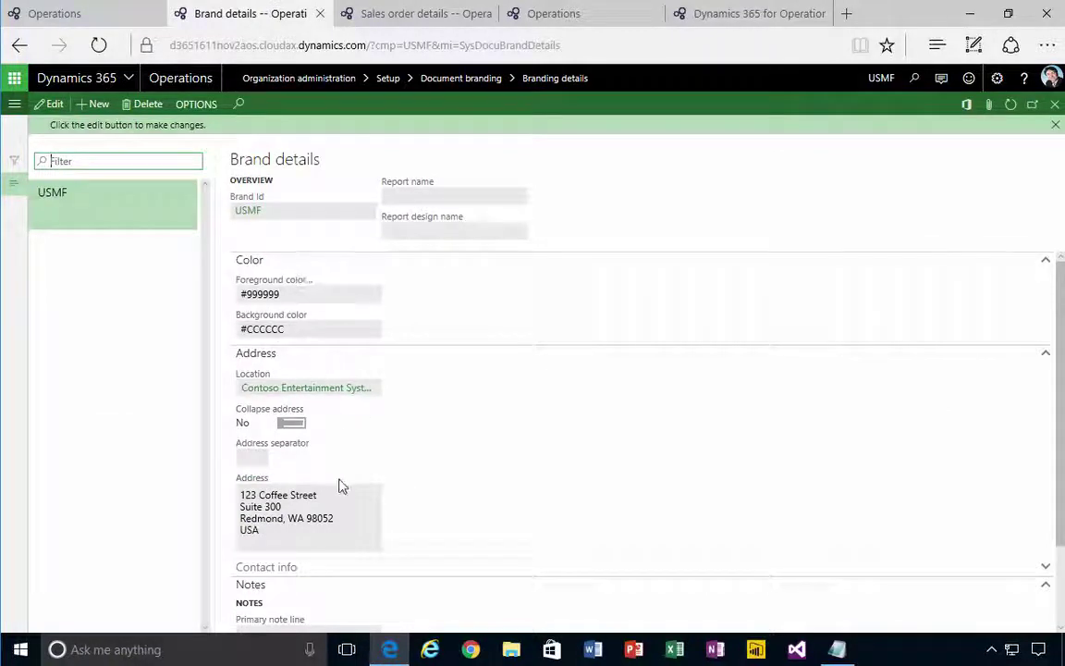
Review the USMF brand's address, contact info, notes and images sections.
scroll(435, 509, "down", 2)
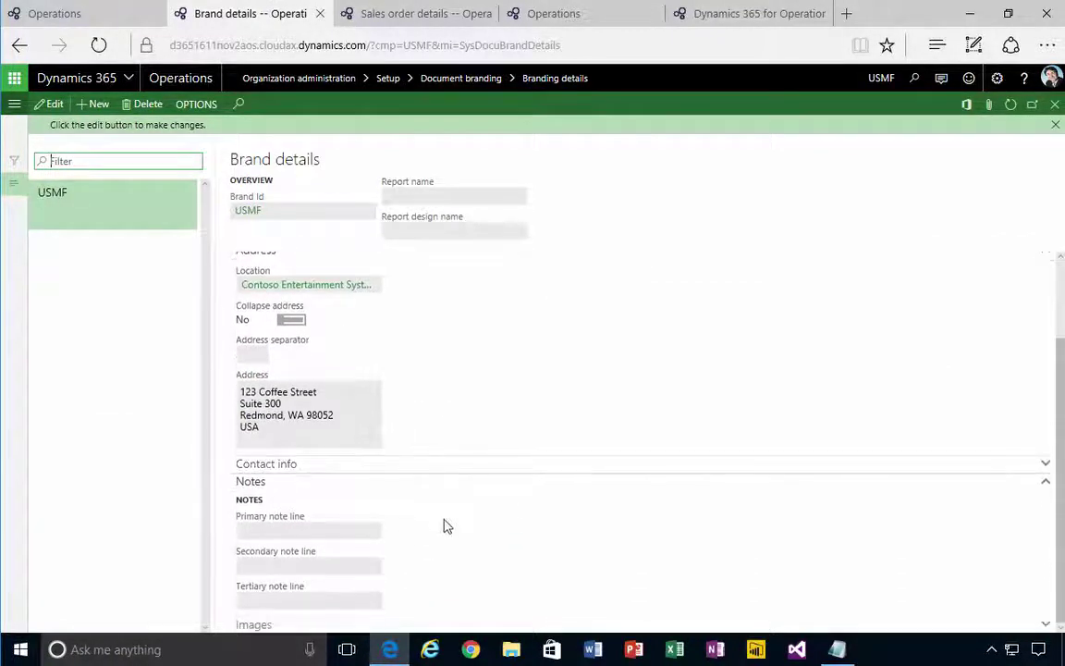
left_click(282, 463)
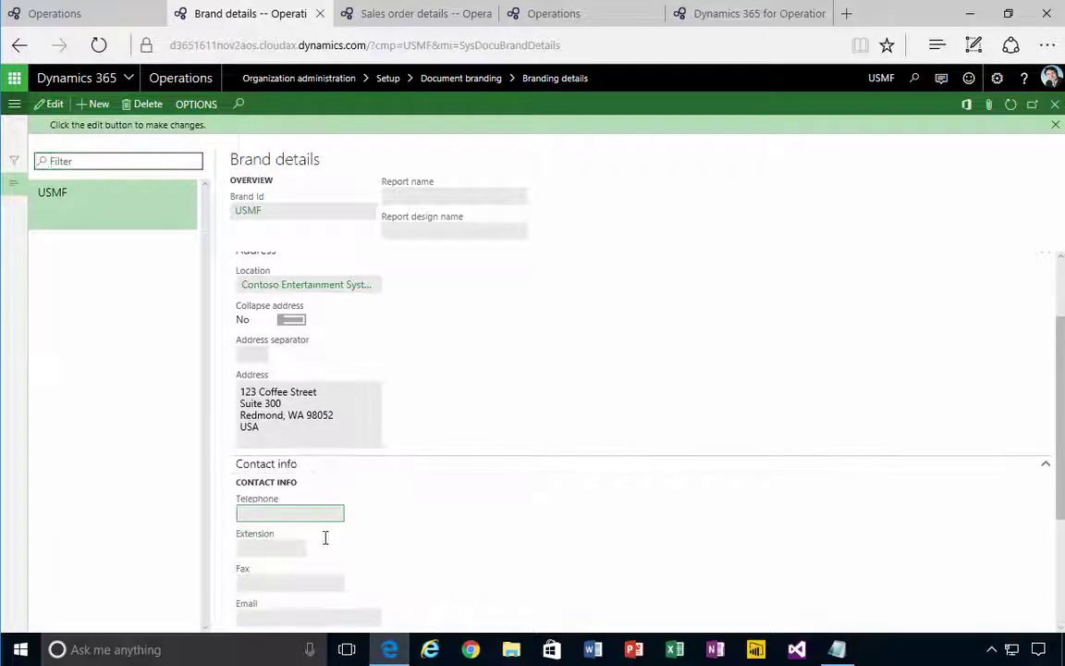
left_click(294, 465)
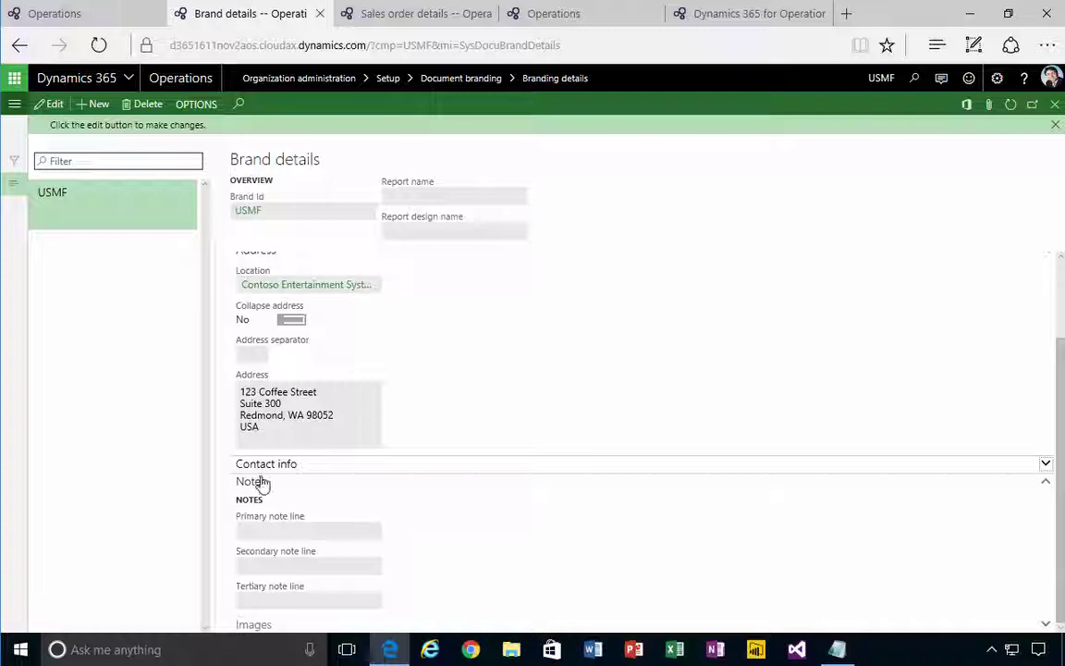
left_click(1044, 482)
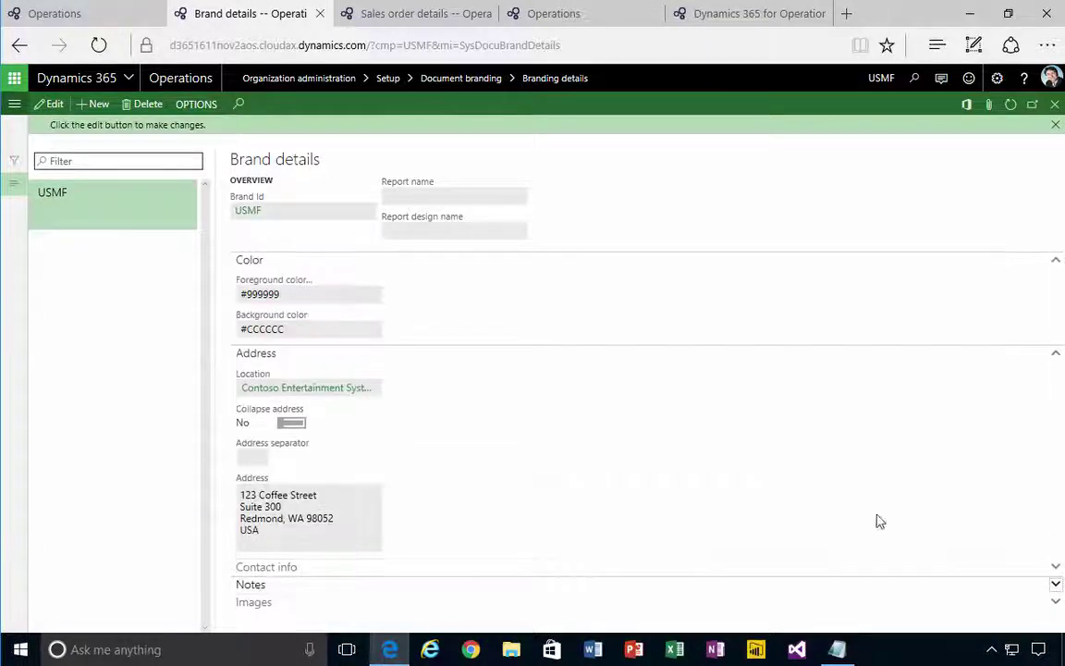
left_click(270, 604)
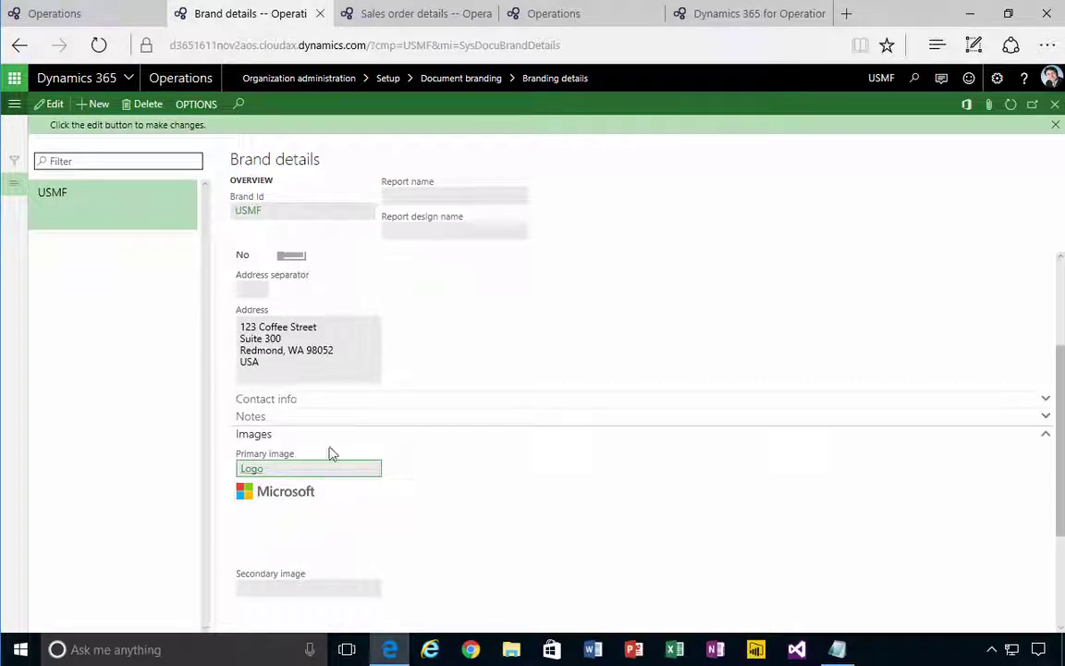
left_click(372, 44)
left_click(362, 44)
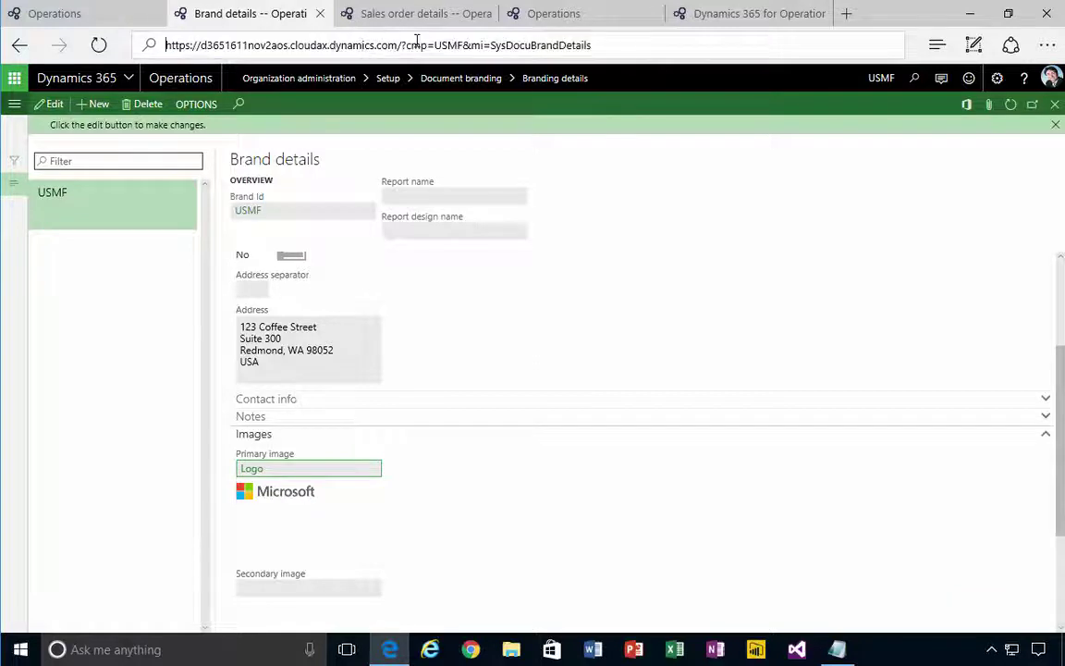
key("ctrl+a")
key("shift+Left")
key("shift+Left")
key("shift+Left")
key("shift+Left")
key("shift+Left")
key("shift+Left")
key("shift+Left")
key("shift+Left")
key("shift+Left")
key("shift+Left")
key("shift+Left")
key("shift+Left")
key("shift+Left")
key("shift+Left")
key("shift+Left")
key("shift+Left")
key("shift+Left")
key("shift+Left")
key("shift+Left")
key("shift+Left")
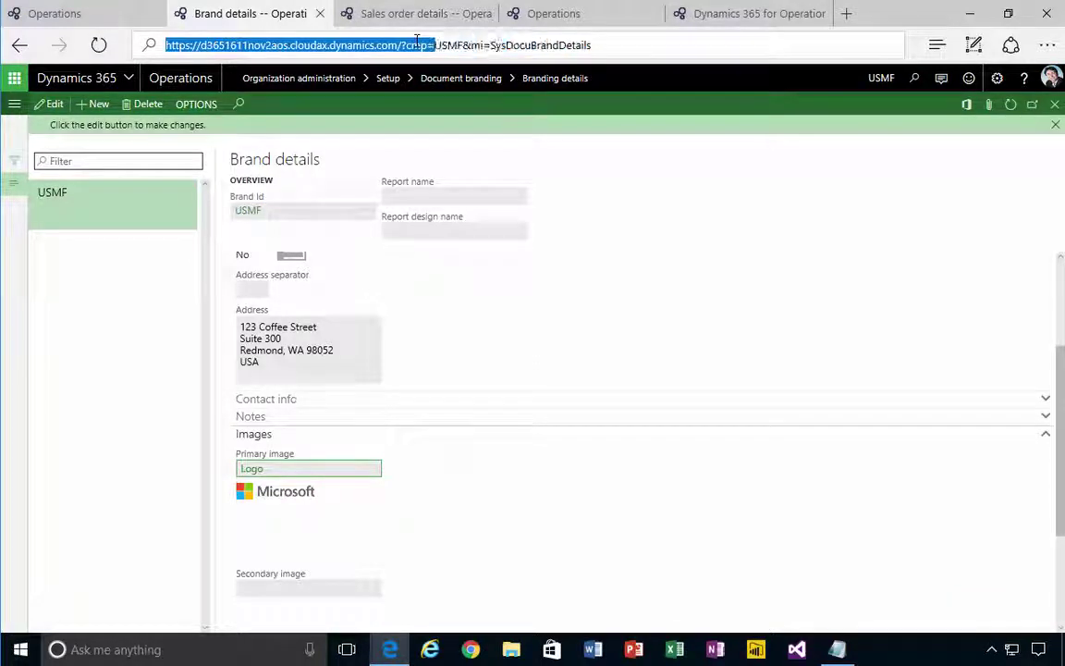
key("shift+Left")
key("shift+Left")
key("ctrl+c")
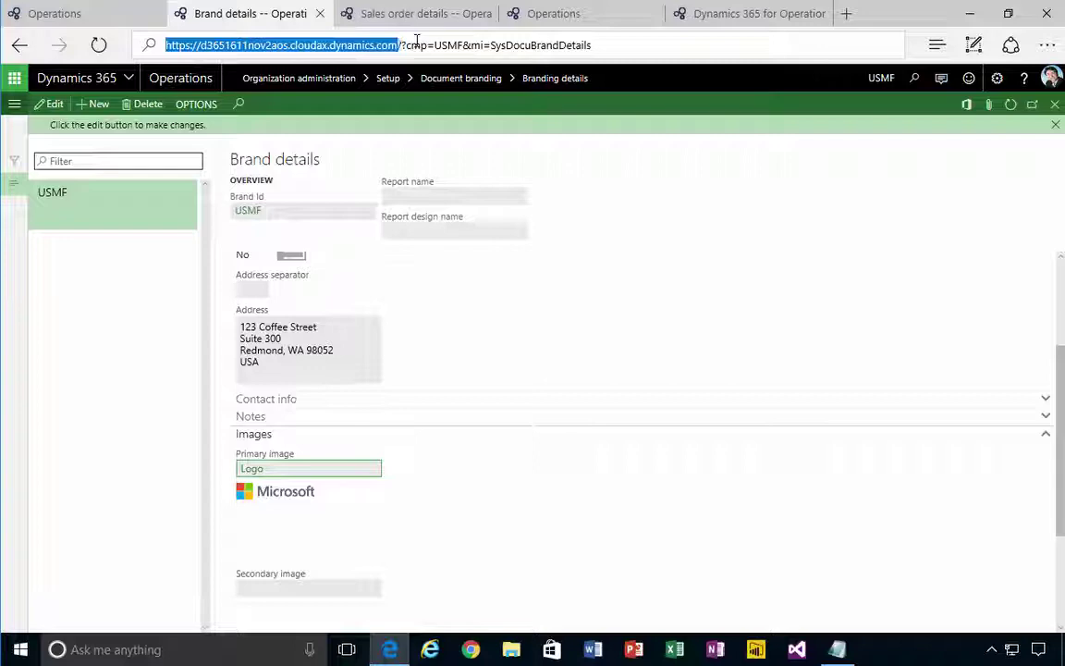
Load the copied base address in a new browser tab.
left_click(509, 13)
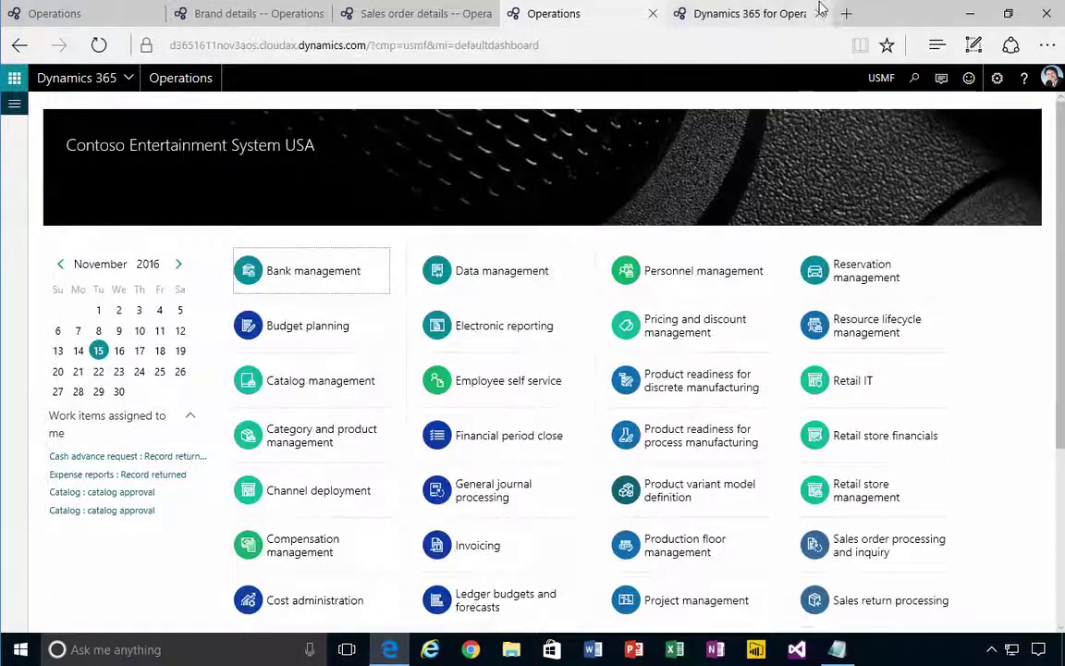
key("ctrl+t")
key("ctrl+v")
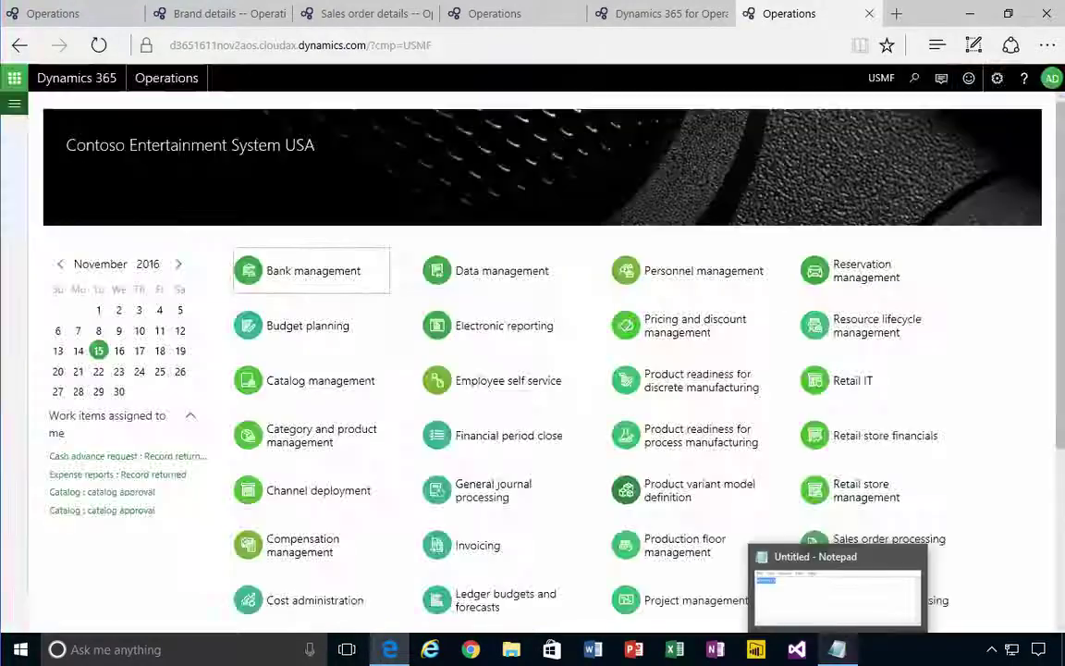
Open the Form setup page among the Accounts receivable setup forms.
left_click(14, 104)
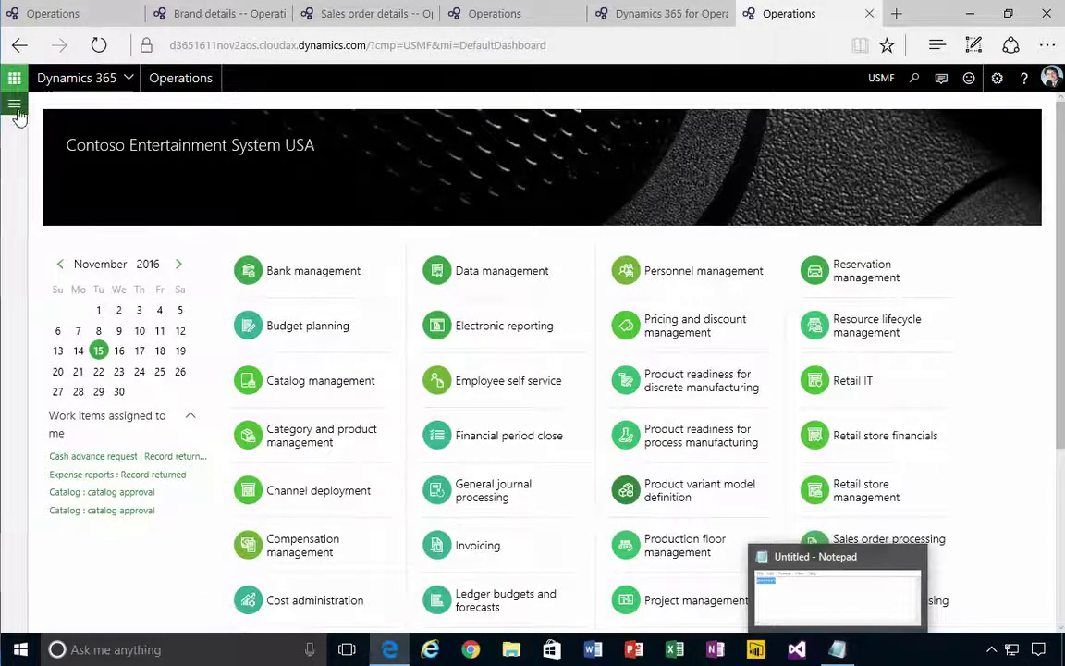
left_click(70, 248)
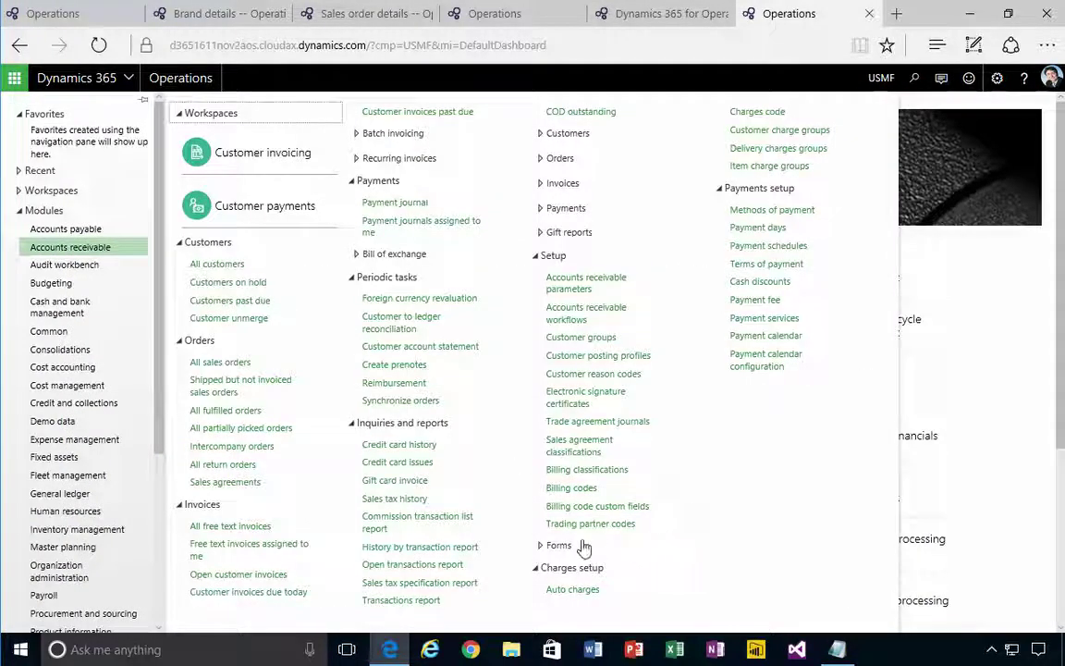
left_click(545, 552)
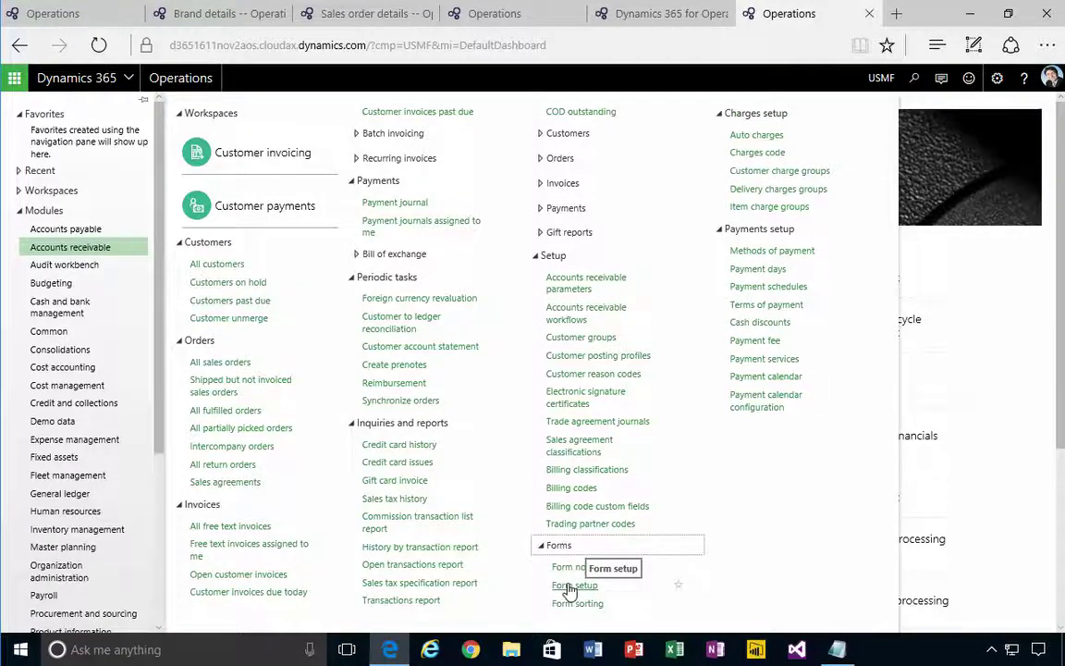
left_click(570, 588)
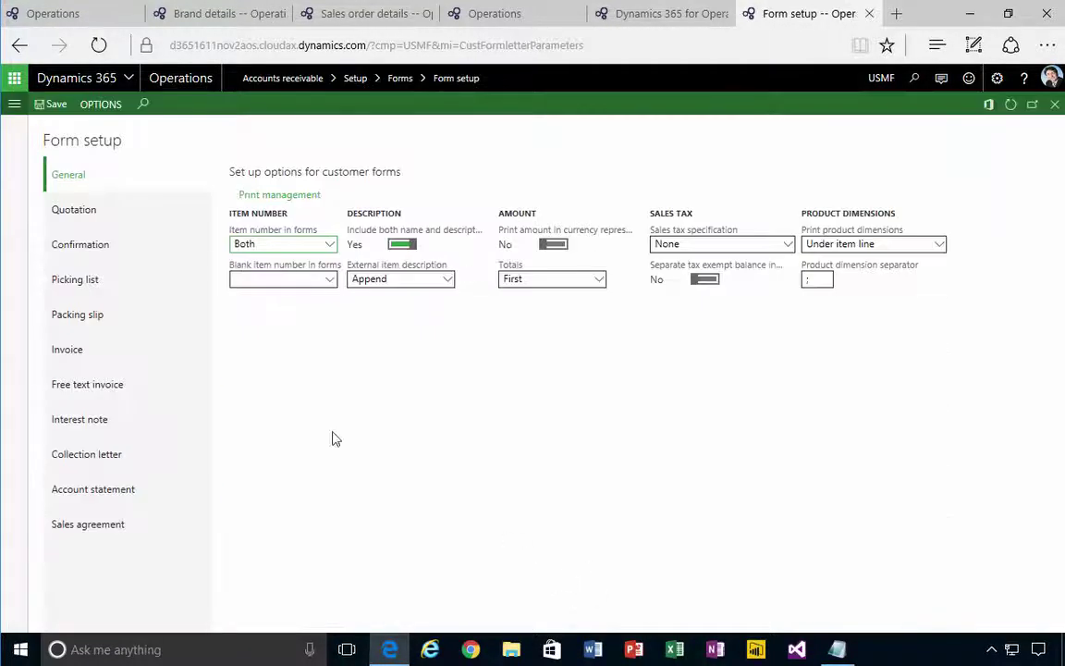
Check the customer invoice form options, and open Print management from the general form options.
left_click(78, 350)
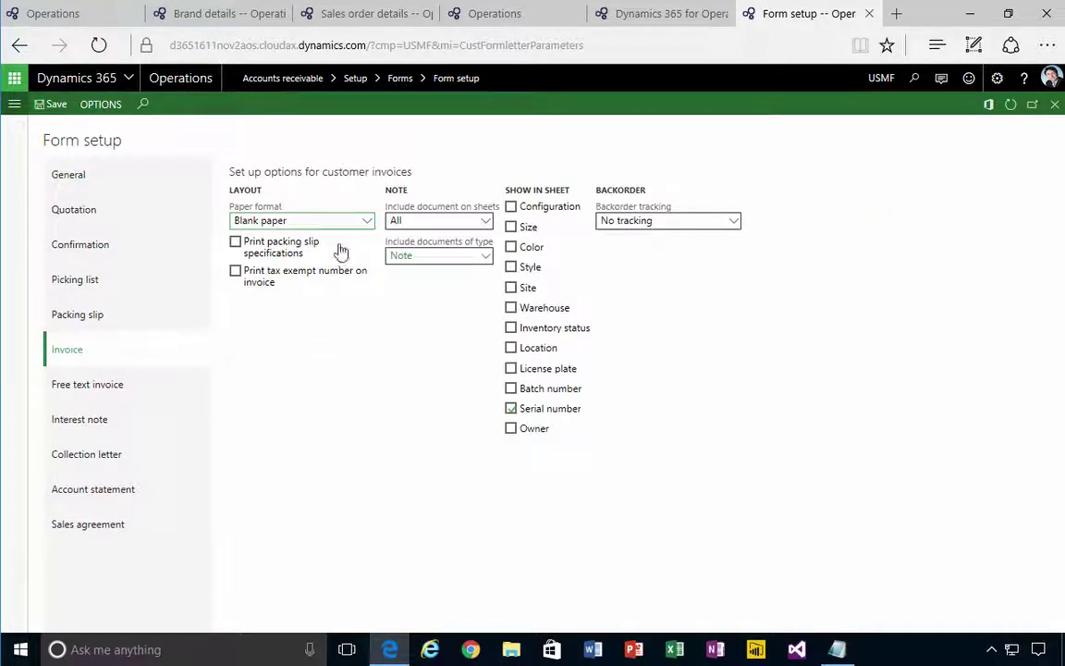
left_click(89, 176)
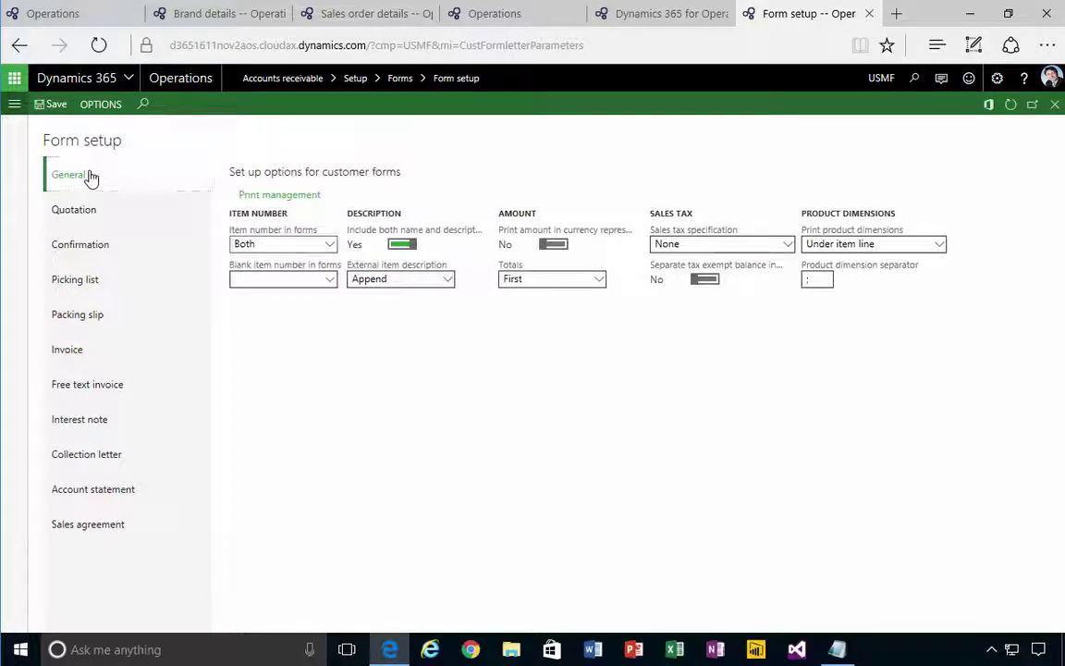
left_click(255, 197)
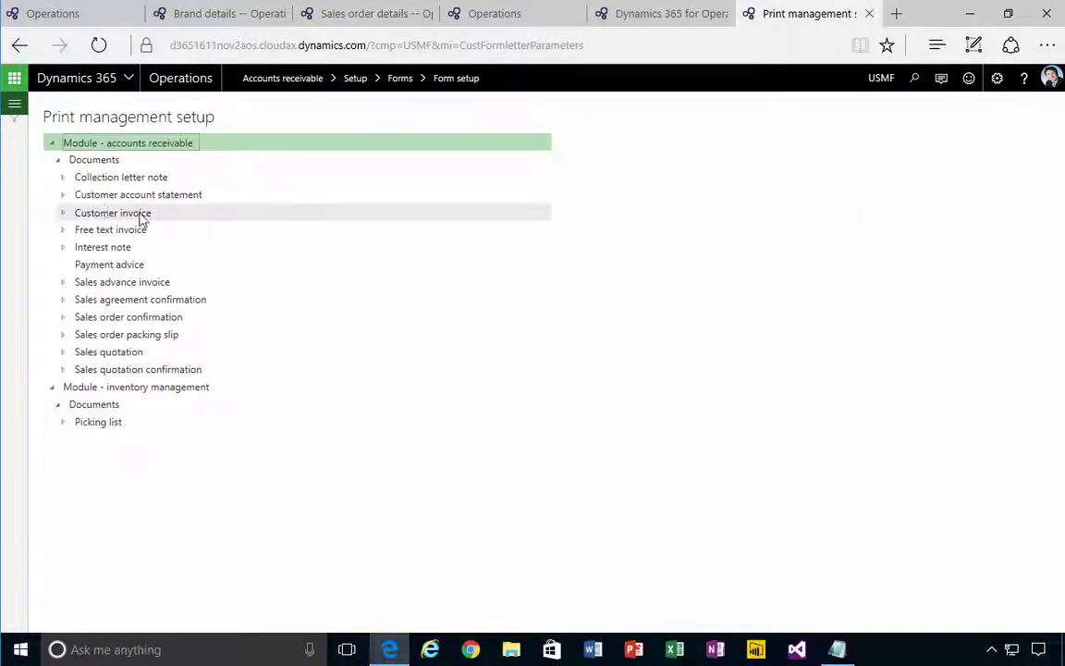
Inspect the report formats available for the original customer invoice in the print management setup.
left_click(63, 215)
left_click(99, 230)
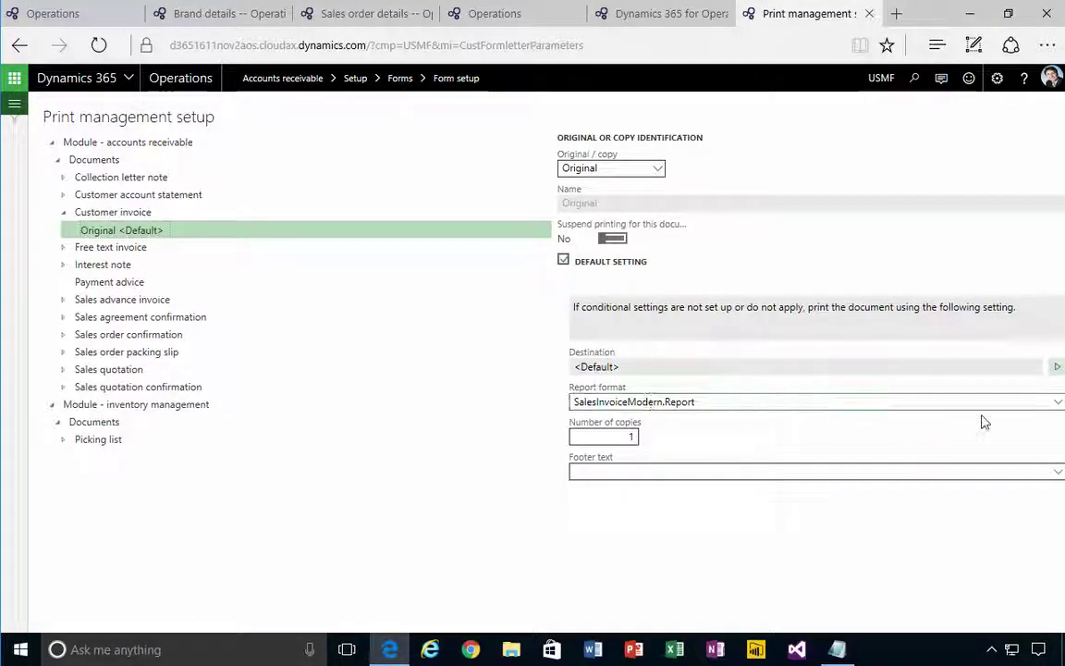
left_click(1057, 404)
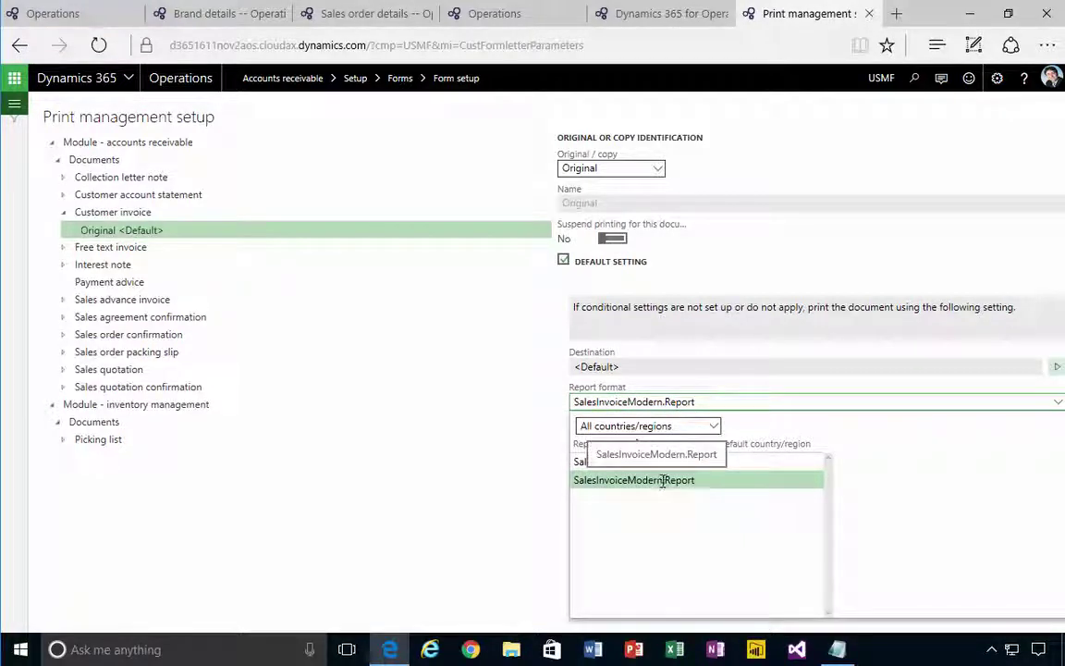
left_click(708, 404)
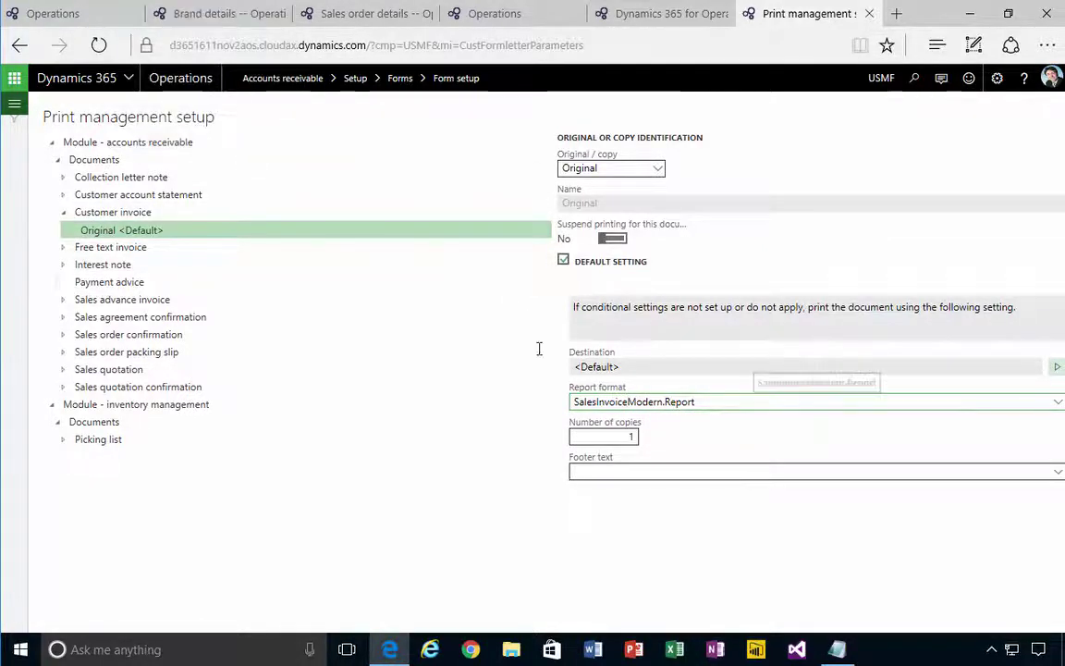
Return to the USMF brand details and review the address and image settings.
left_click(233, 17)
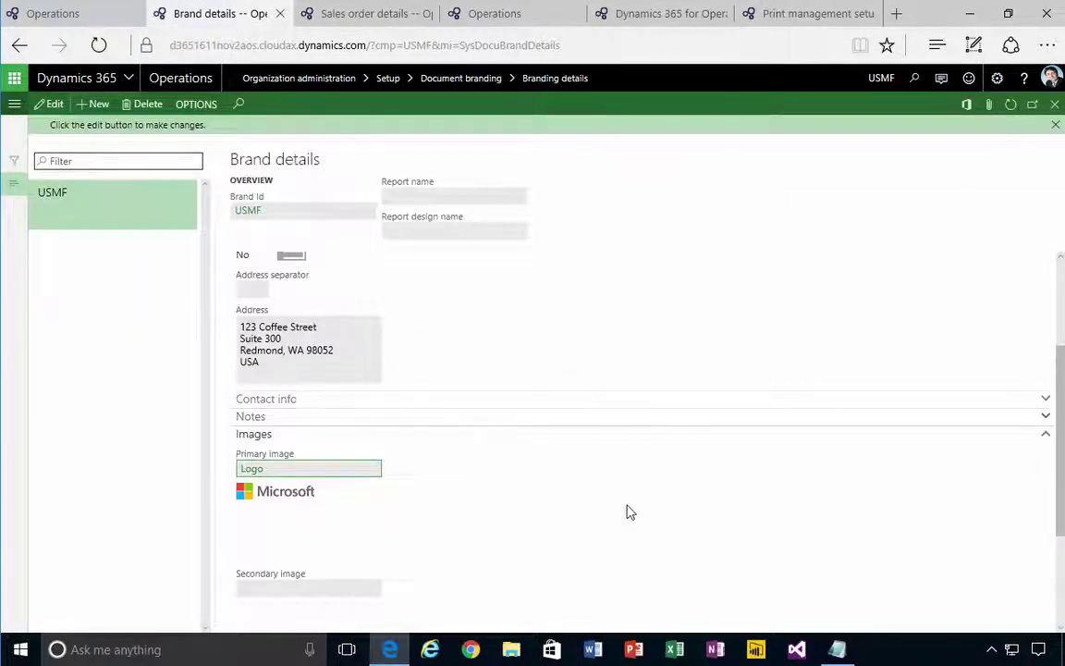
scroll(558, 472, "down", 2)
scroll(560, 471, "up", 4)
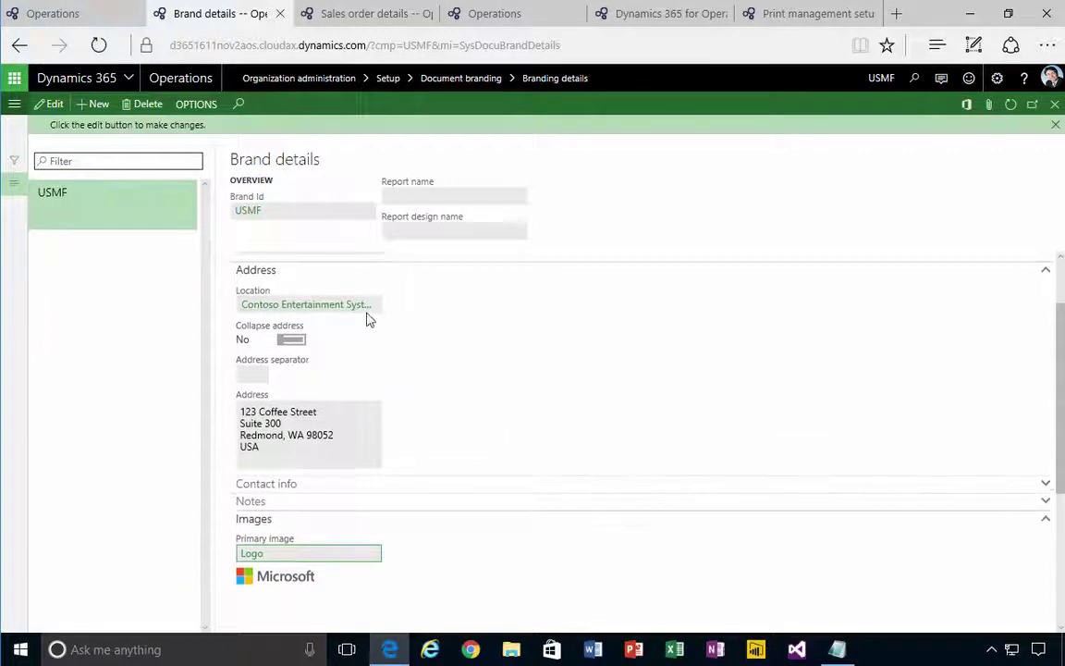
Preview the original invoice of the Cave Wholesales sales order and examine its logo, colors, address and footer.
left_click(352, 14)
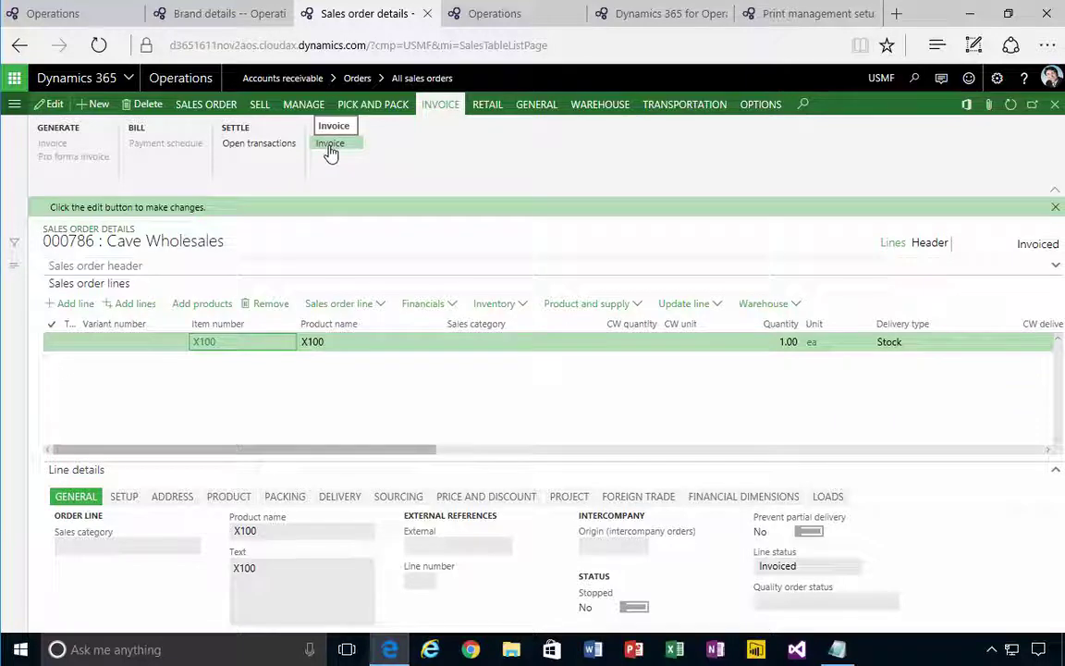
left_click(331, 151)
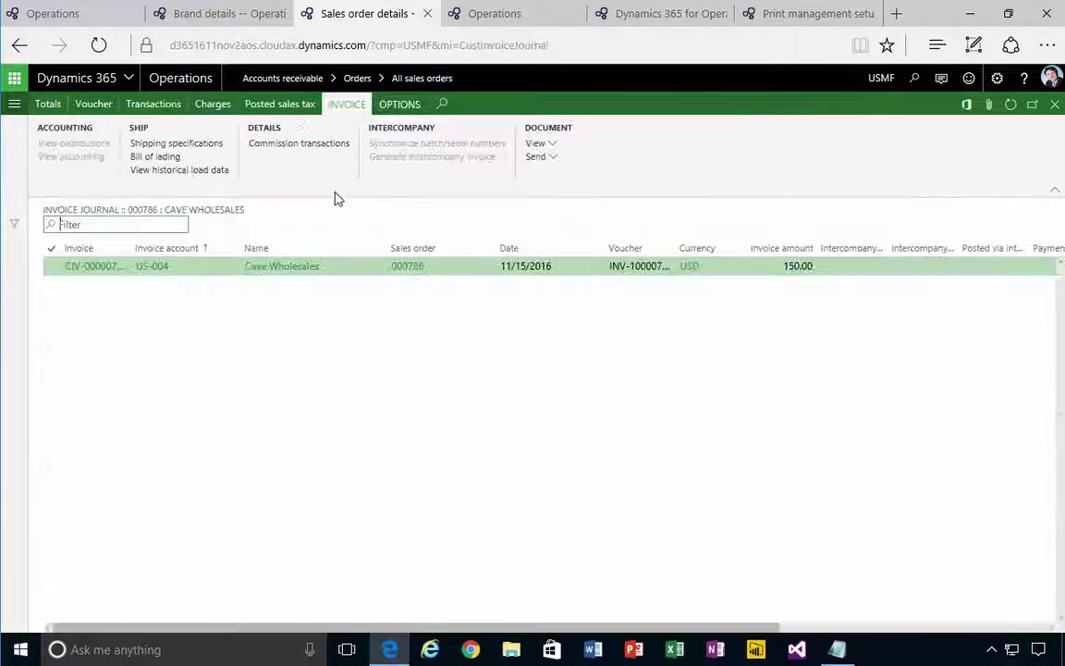
left_click(550, 145)
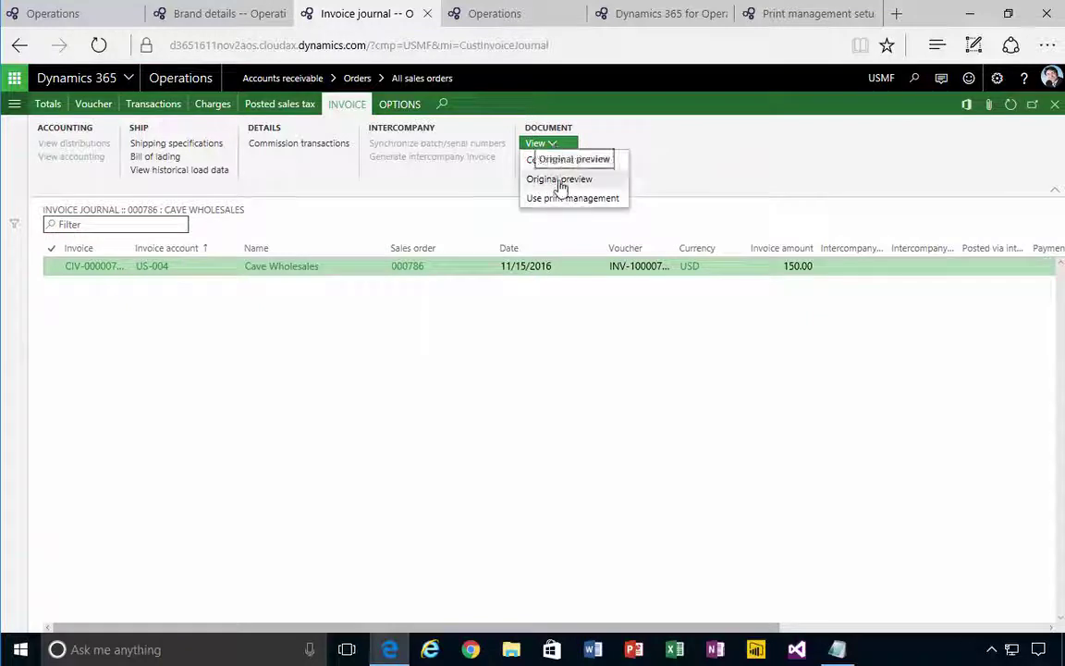
left_click(558, 181)
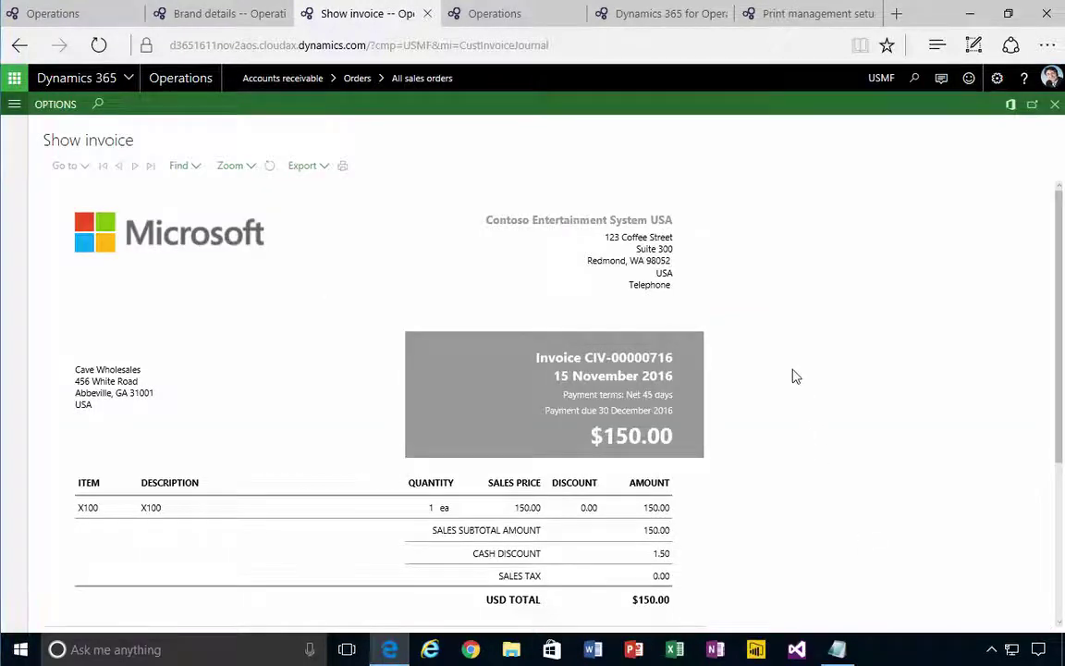
scroll(795, 376, "down", 3)
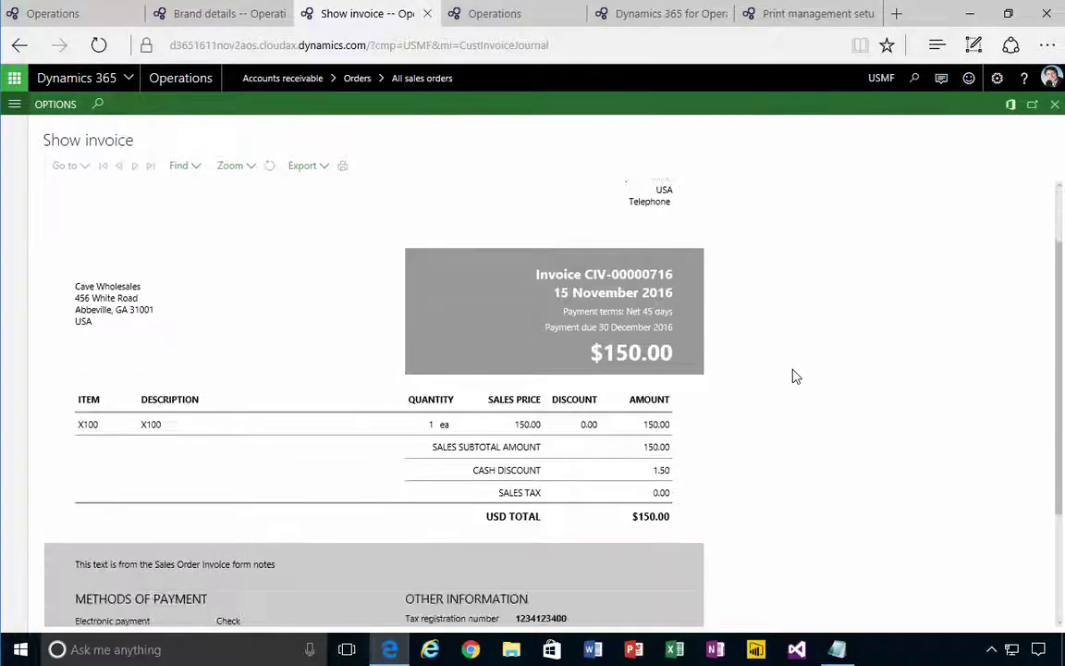
scroll(796, 376, "down", 2)
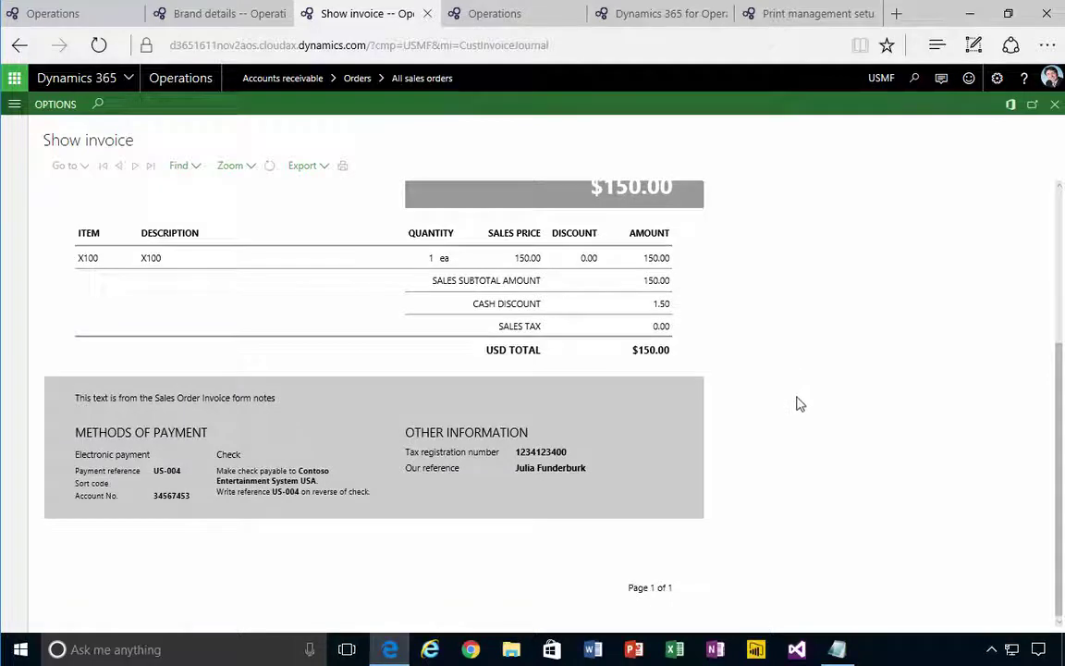
scroll(797, 404, "up", 5)
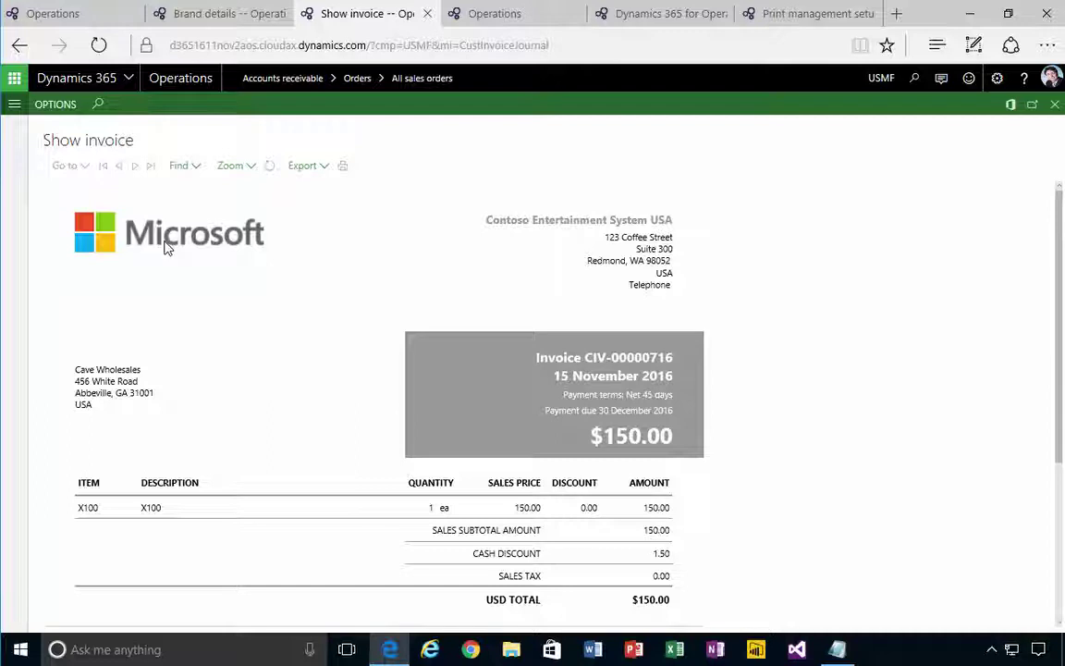
Set the secondary image of the USMF brand details to Logo and save the record.
left_click(180, 16)
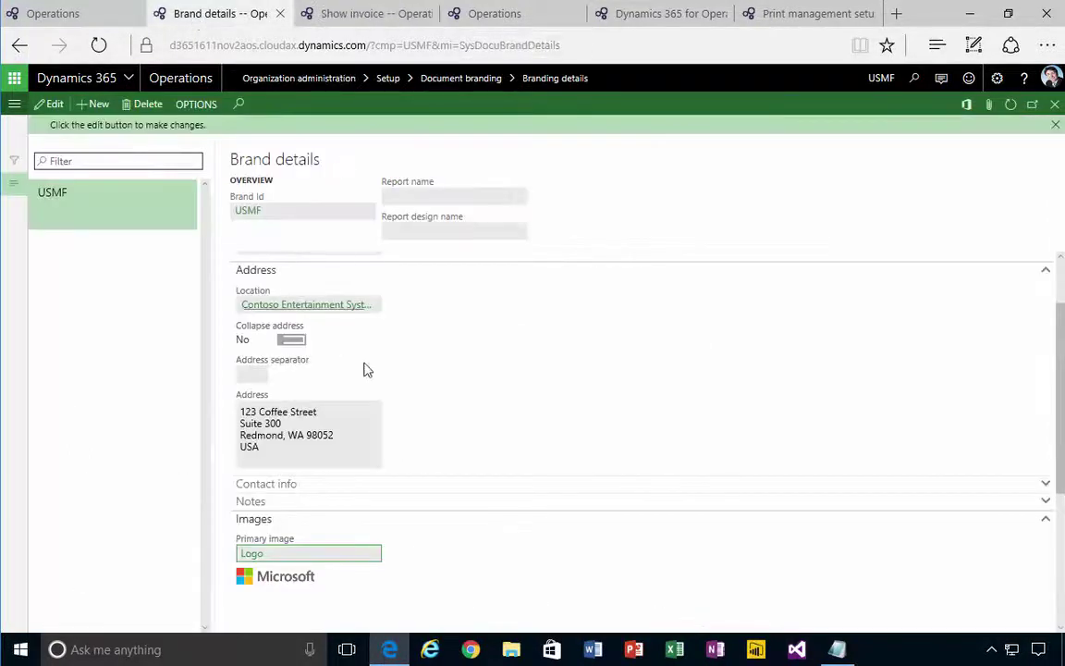
scroll(365, 370, "down", 3)
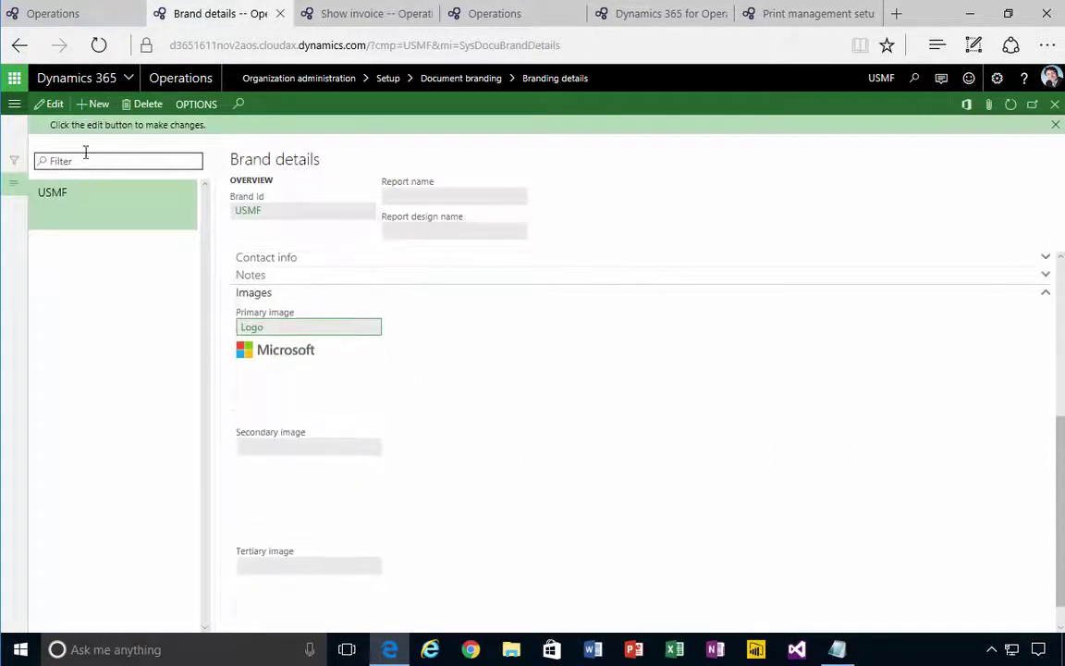
left_click(49, 104)
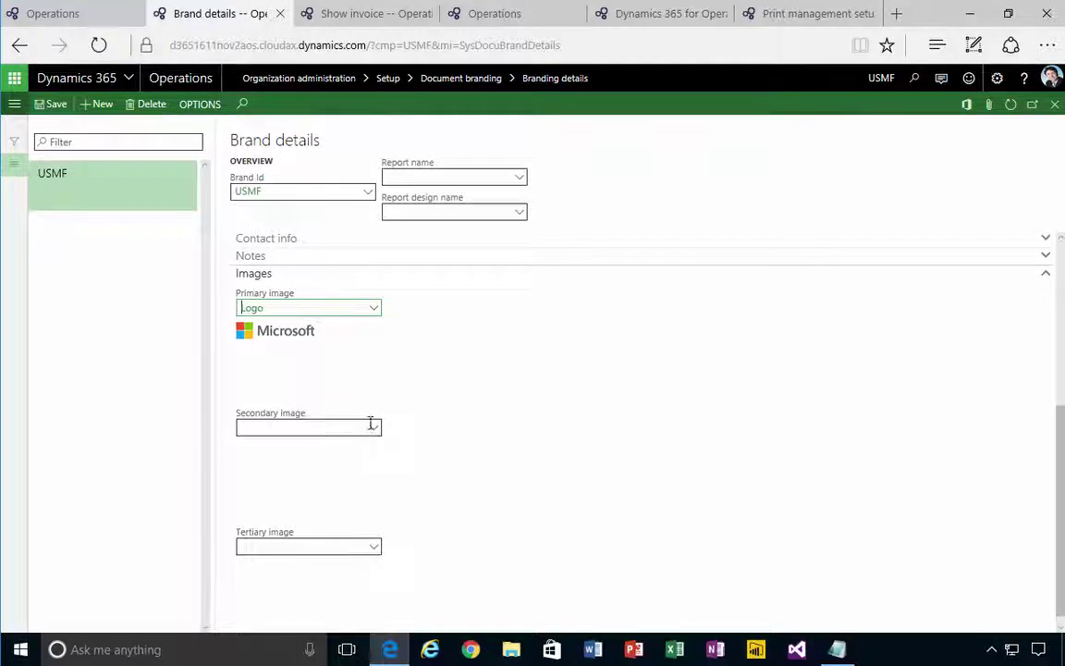
left_click(374, 428)
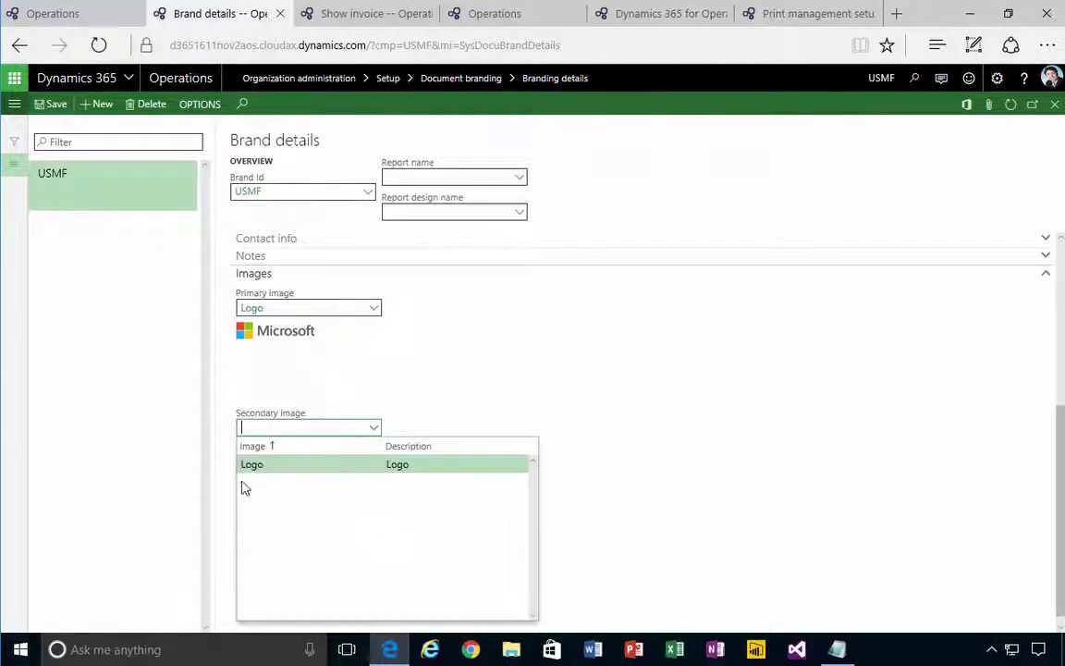
left_click(249, 465)
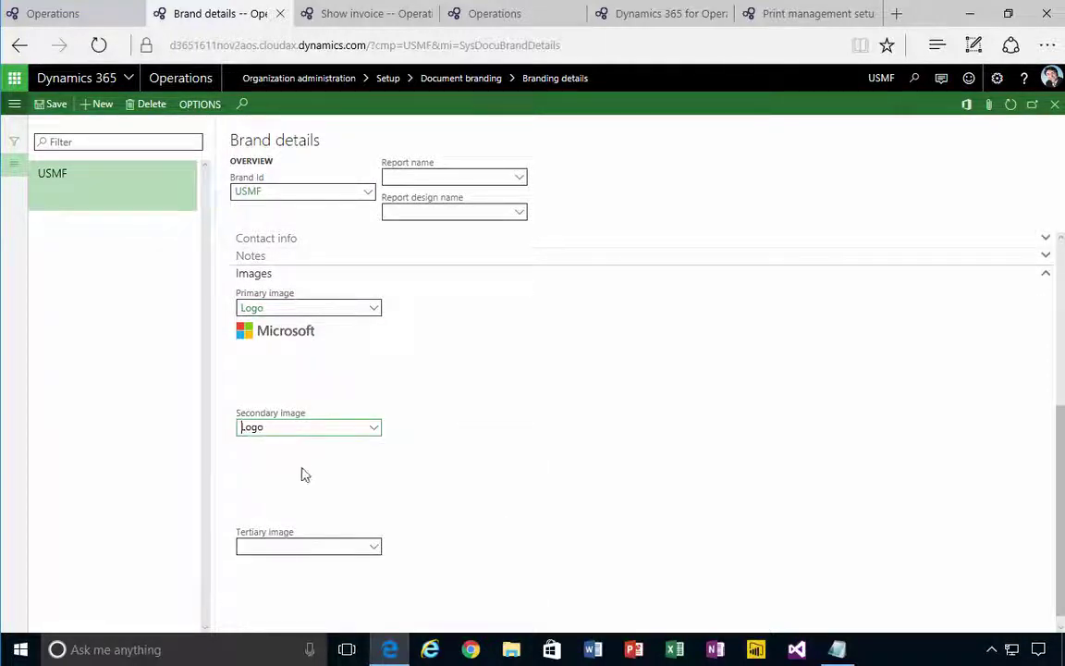
left_click(51, 104)
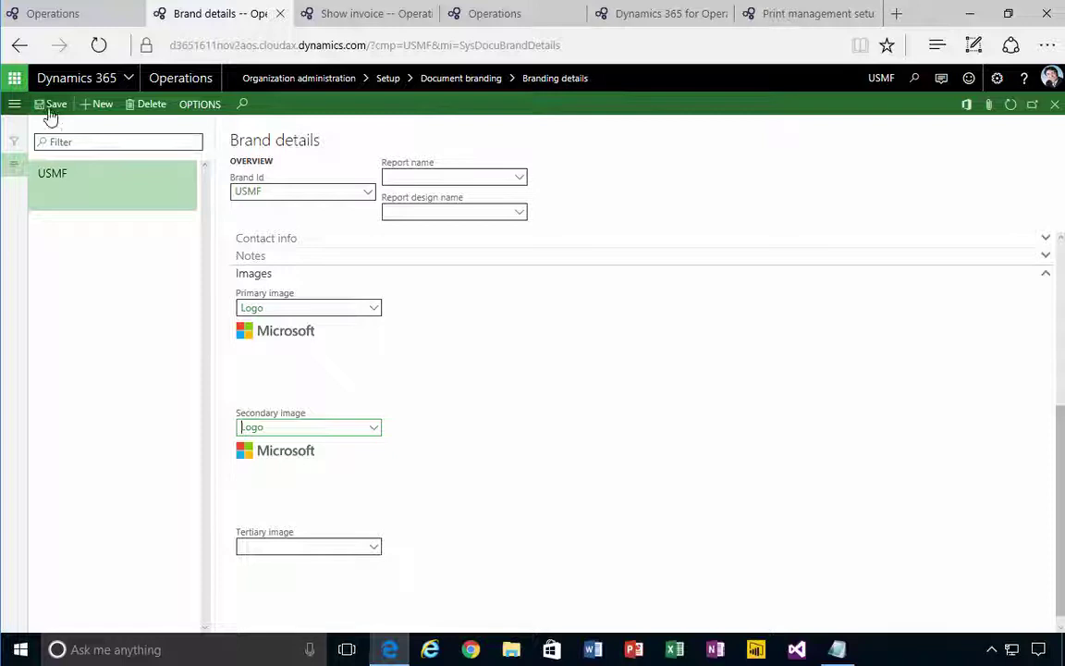
Reopen the original preview of the Cave Wholesales invoice, check the footer for the secondary image, and close the preview.
key("ctrl+Tab")
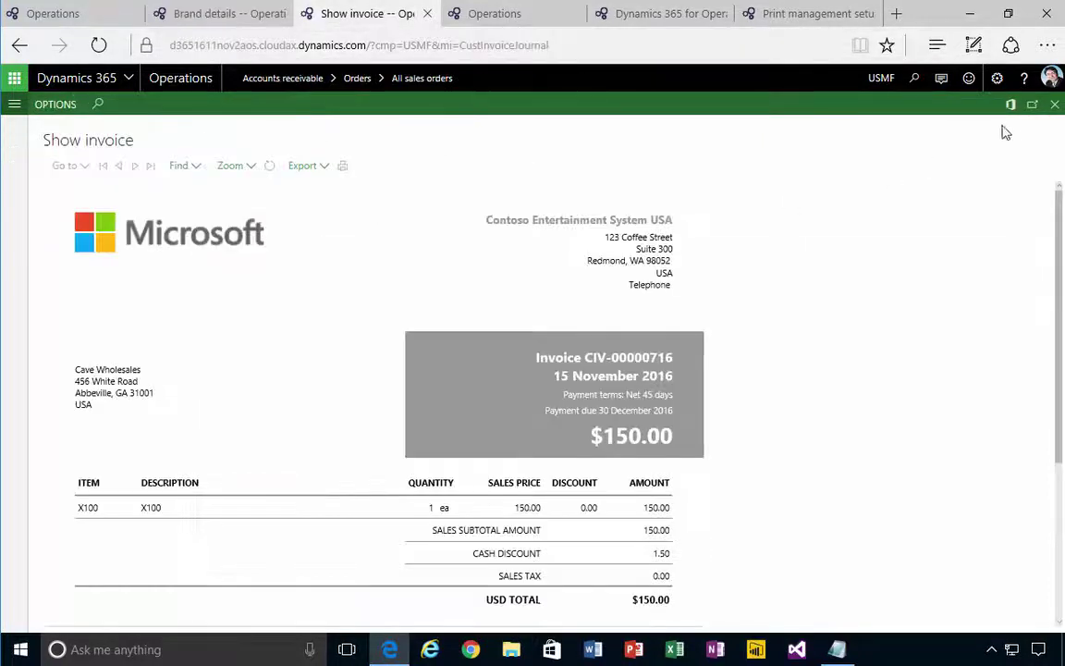
left_click(1055, 103)
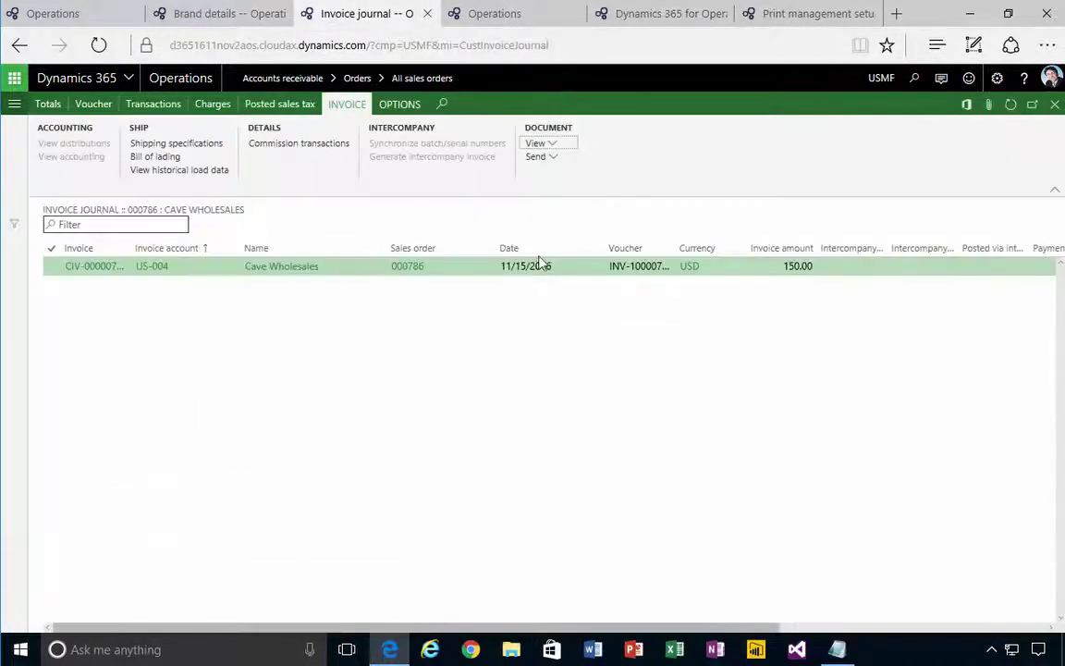
left_click(544, 145)
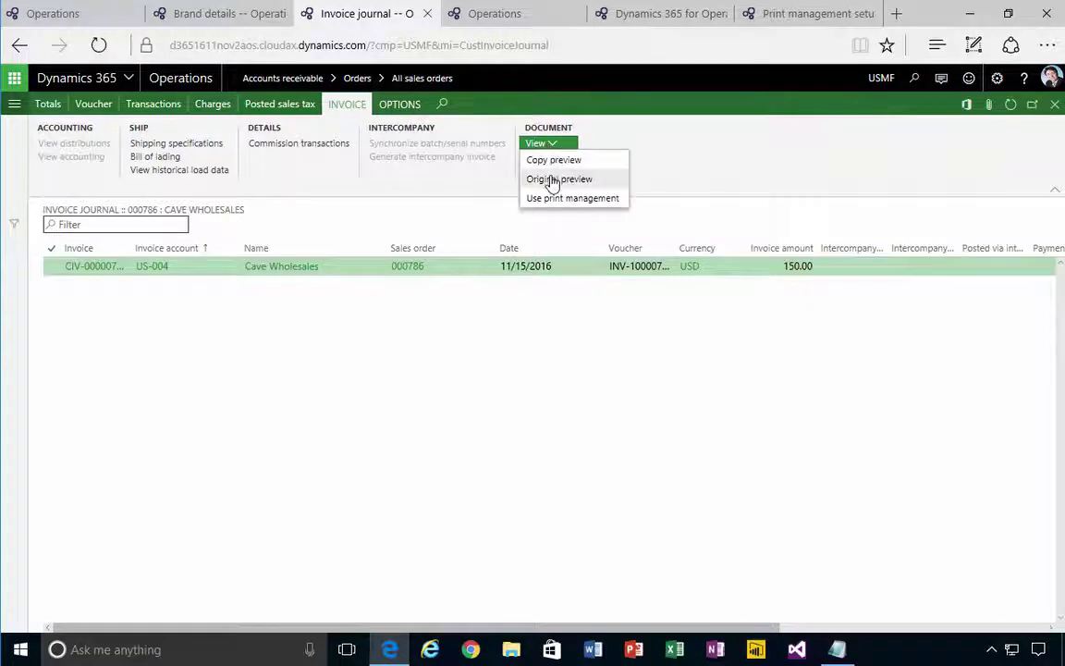
left_click(553, 179)
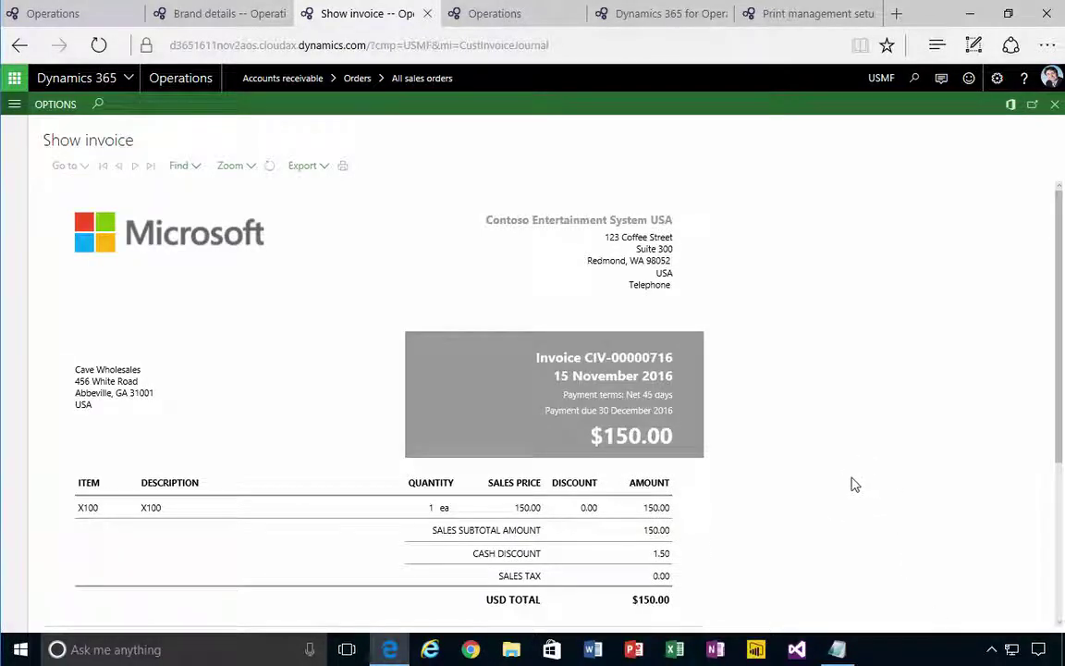
scroll(839, 477, "down", 3)
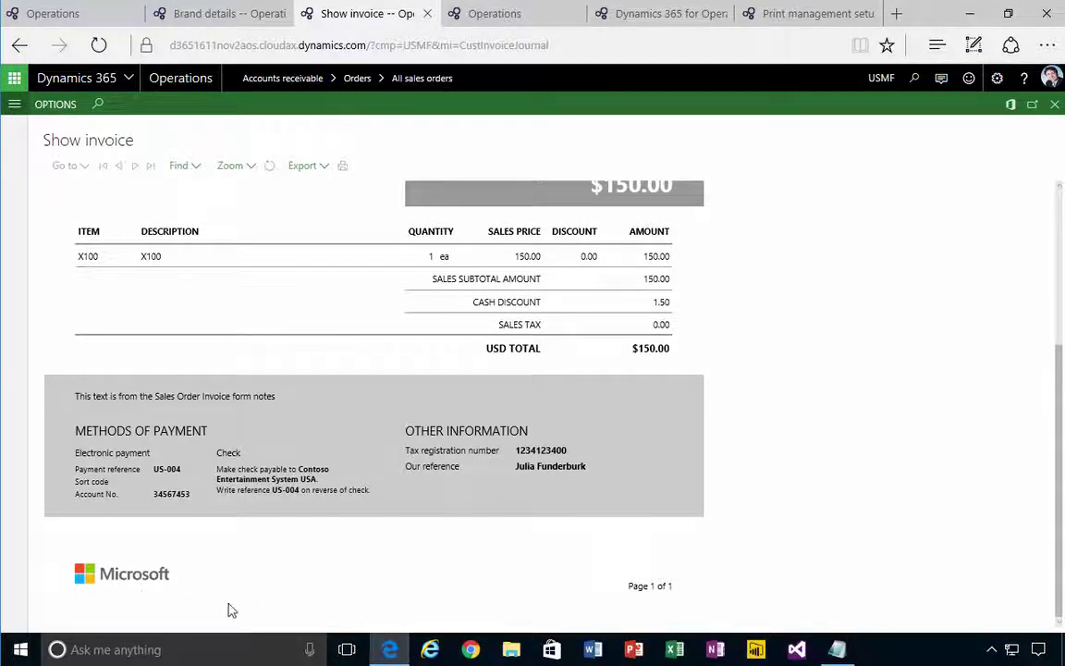
scroll(269, 573, "up", 3)
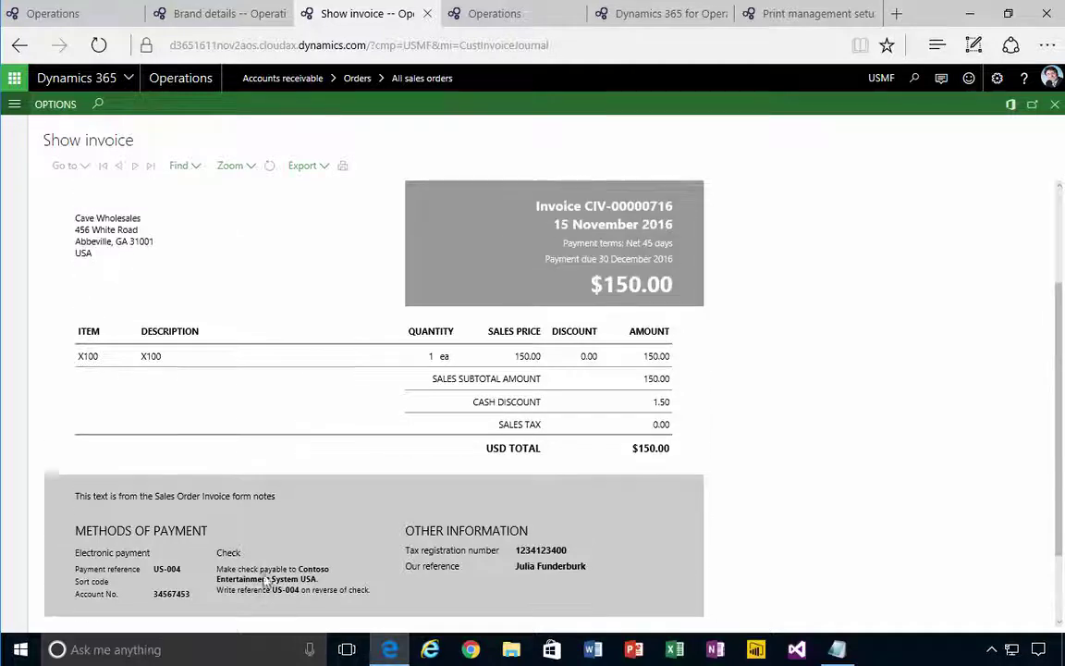
left_click(1053, 110)
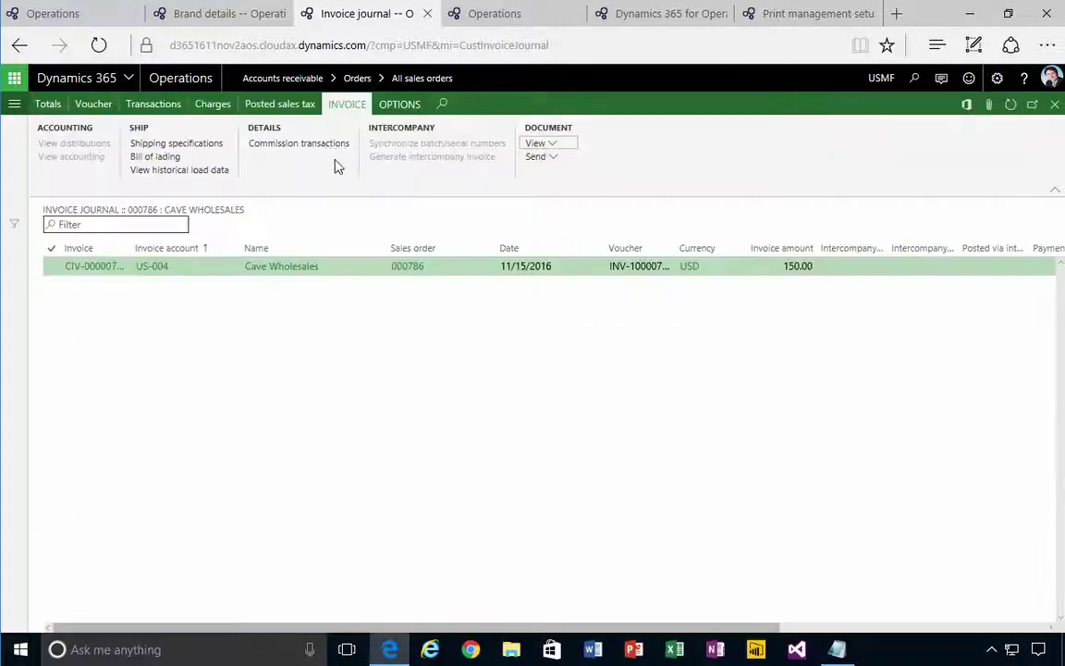
Enter "Primary note line 1" as the primary note line in the USMF brand details.
left_click(215, 14)
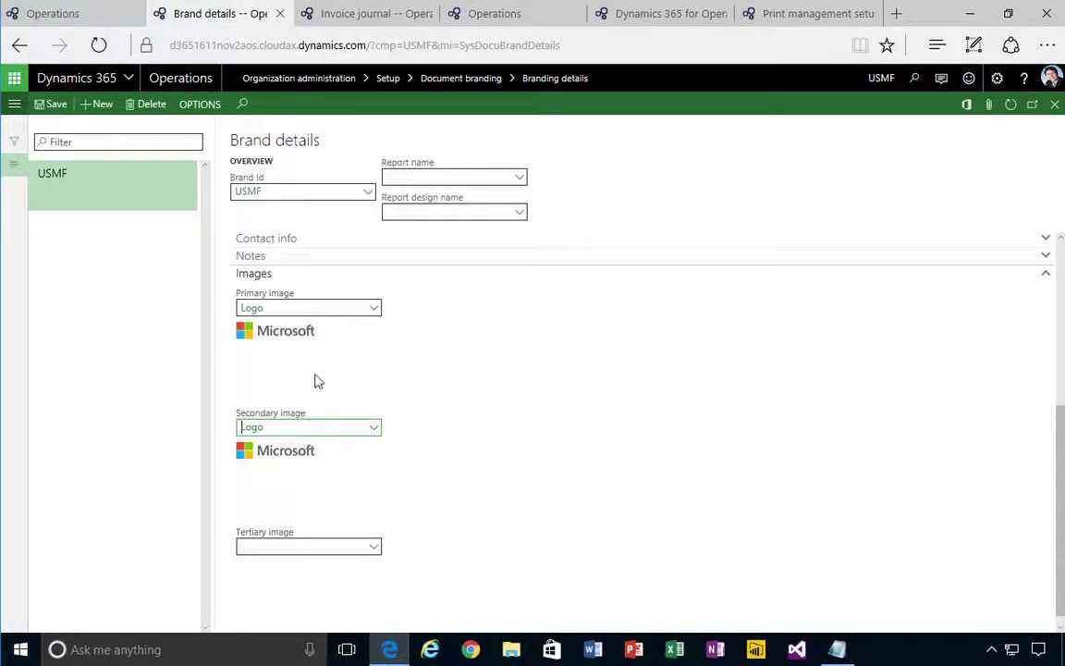
left_click(270, 257)
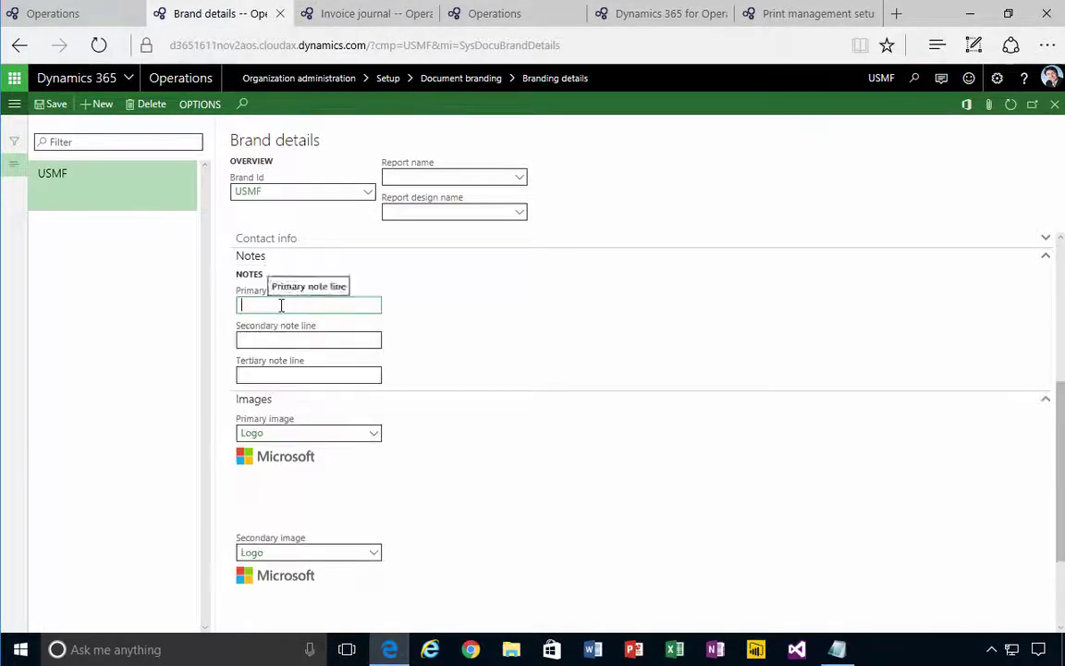
type("Prim")
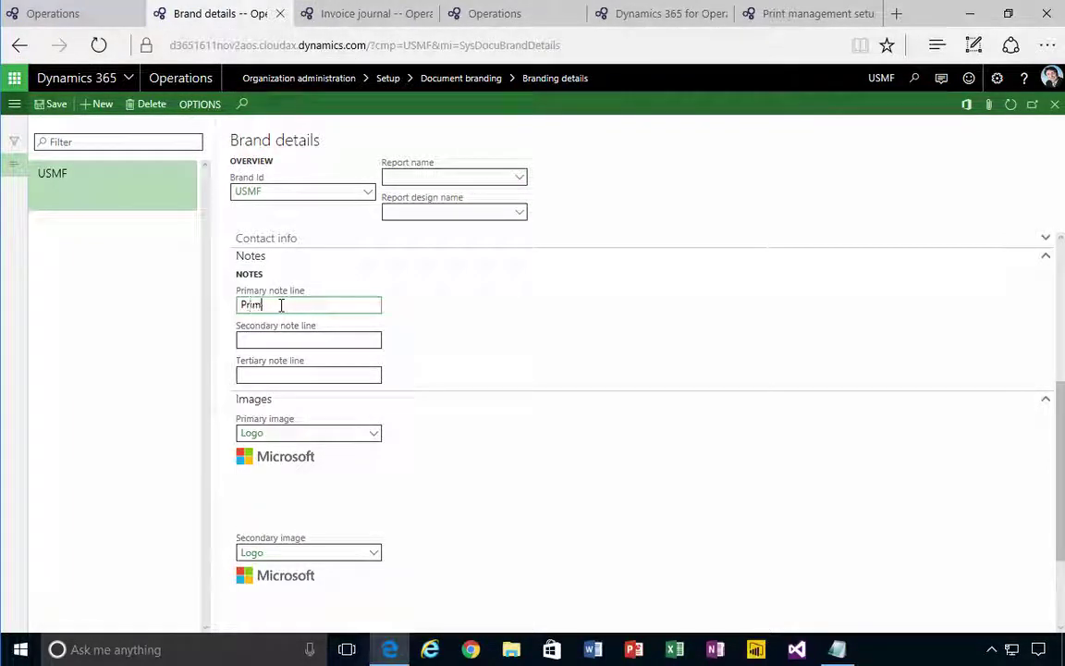
type("ary note line ")
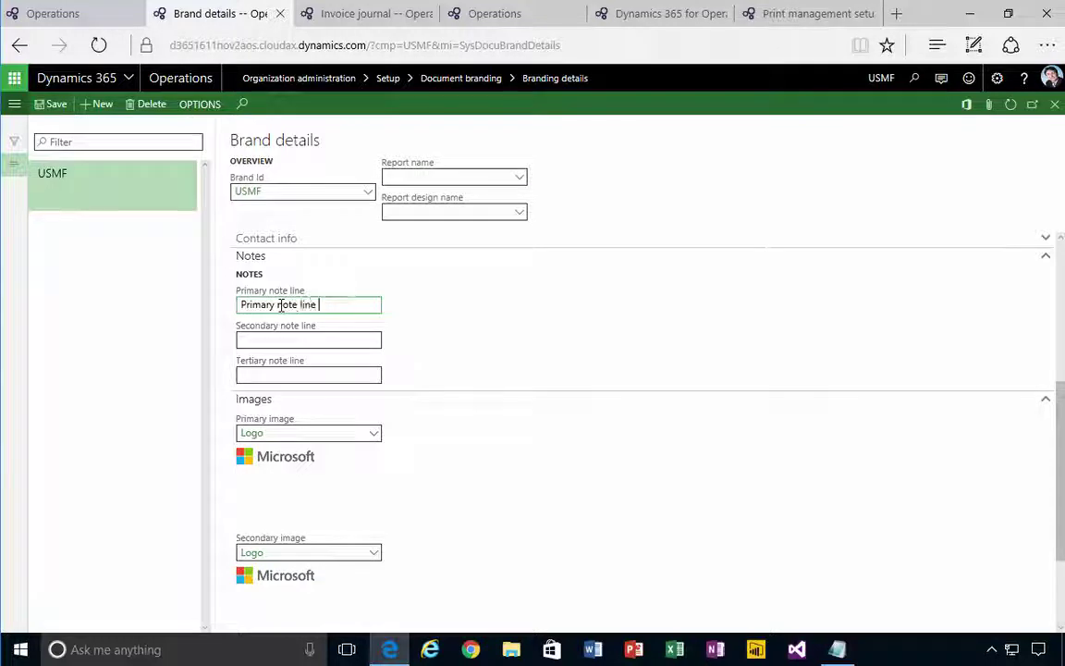
type("1")
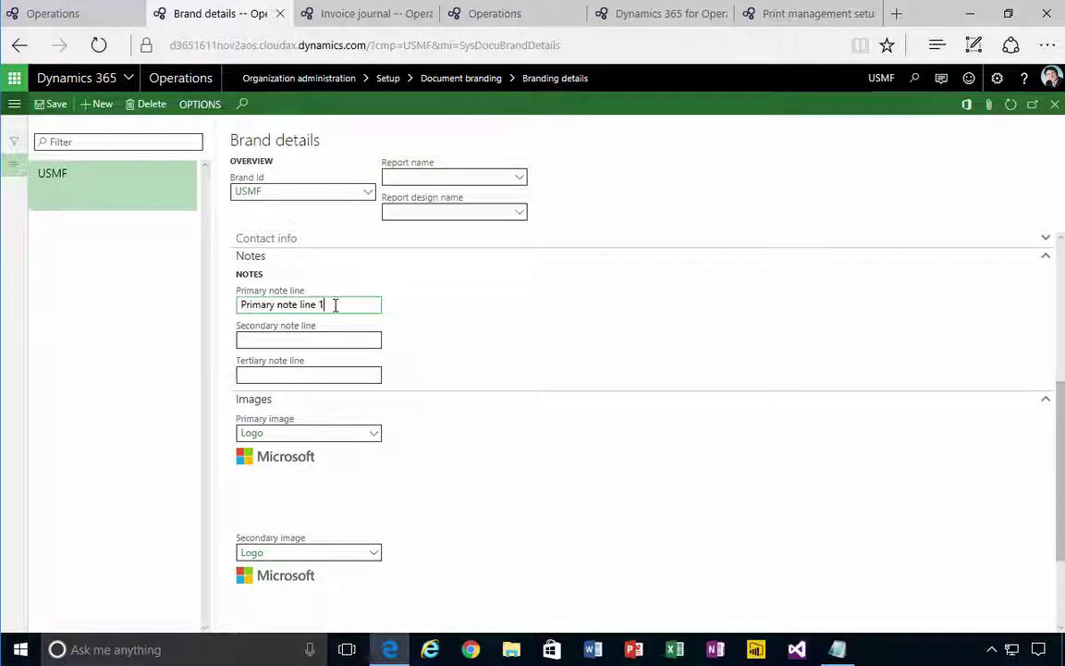
Copy the primary note text into the secondary and tertiary note lines.
left_click_drag(334, 304, 212, 312)
key("ctrl+c")
left_click(259, 340)
key("ctrl+v")
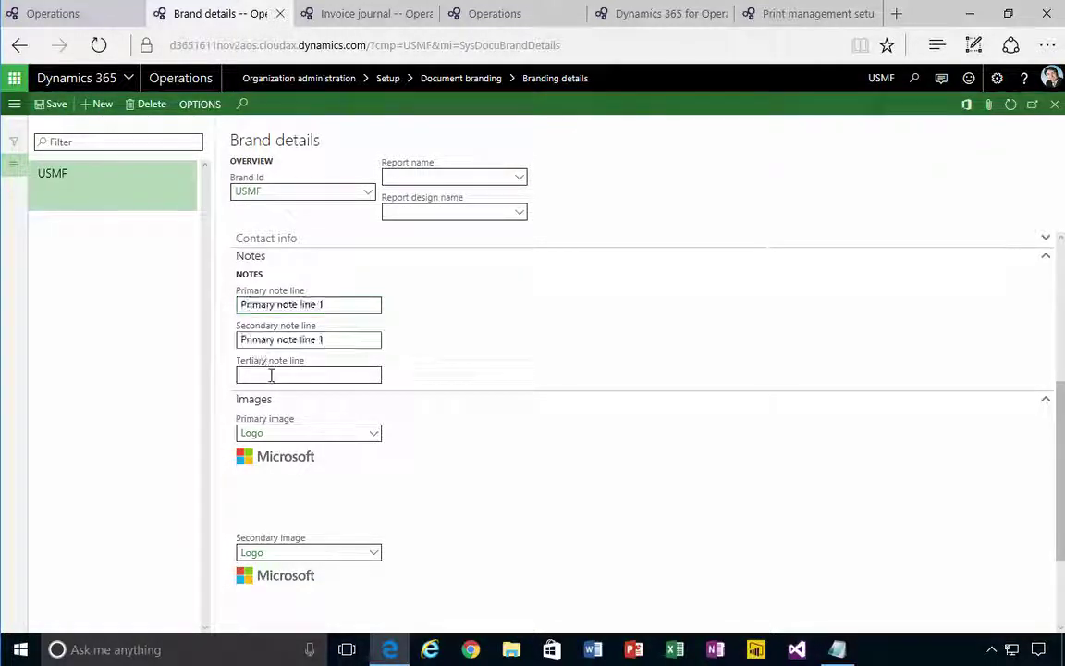
left_click(271, 374)
key("ctrl+v")
Change the secondary note line to "Primary note line 2" and the tertiary note line to "Primary note line 3".
double_click(321, 340)
left_click(321, 339)
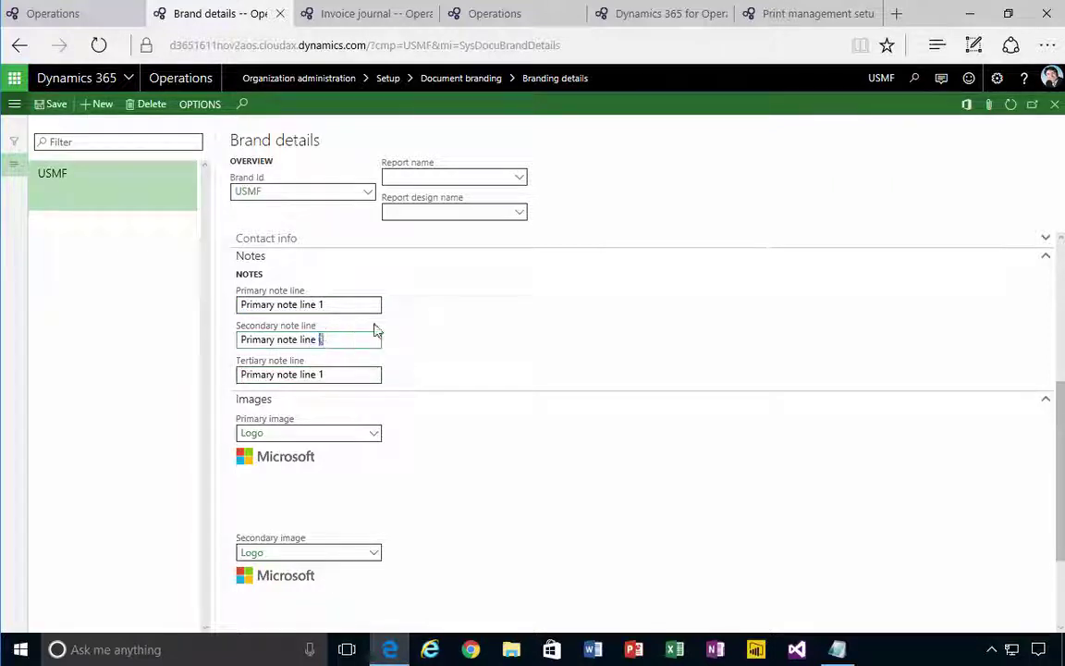
key("BackSpace")
type("2")
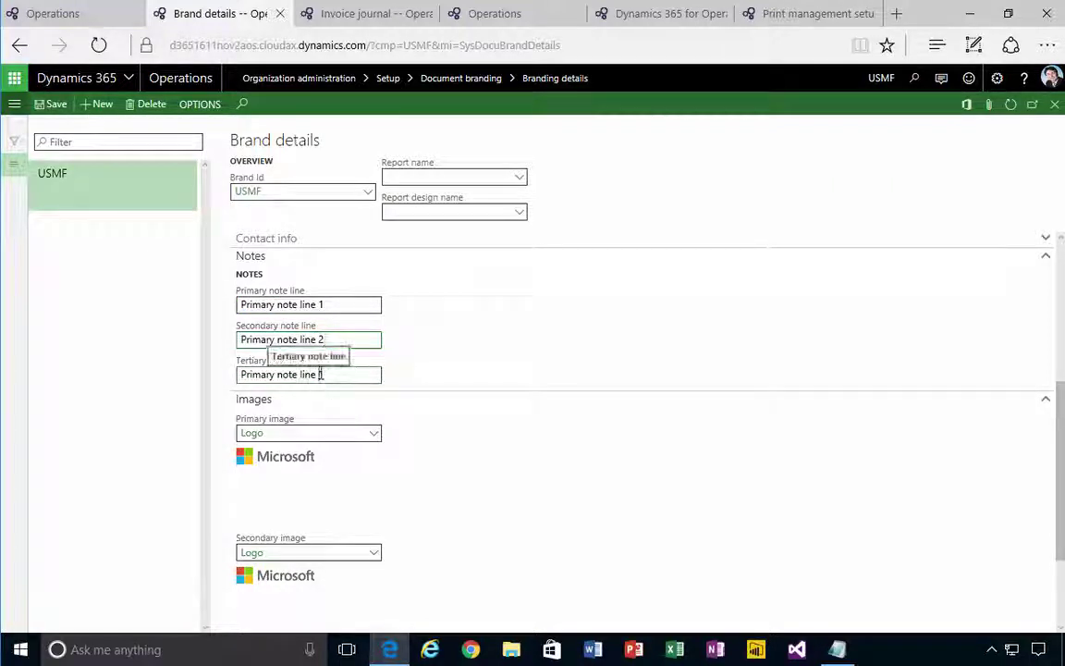
double_click(321, 375)
type("3")
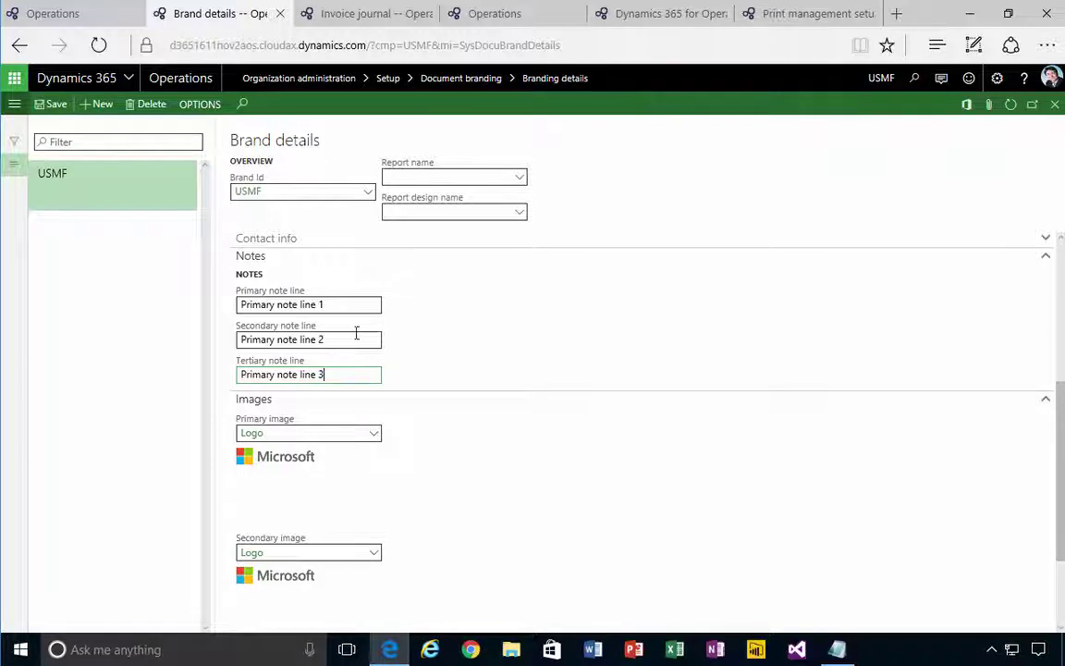
left_click(357, 337)
Set Collapse address to Yes for the USMF brand and save the brand details.
scroll(377, 351, "up", 3)
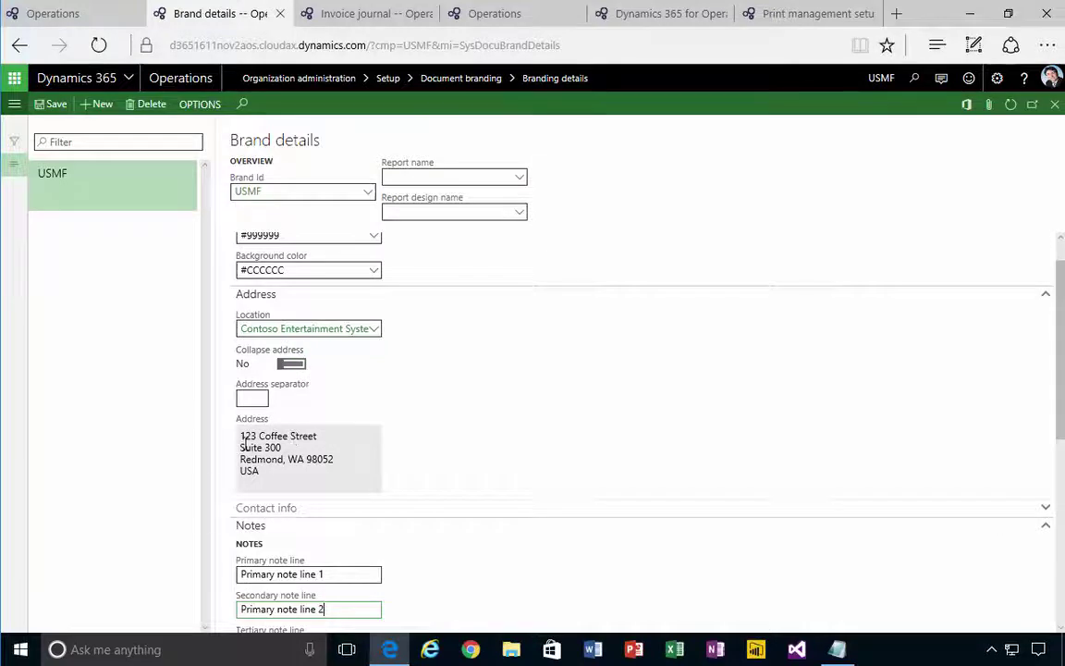
left_click(292, 365)
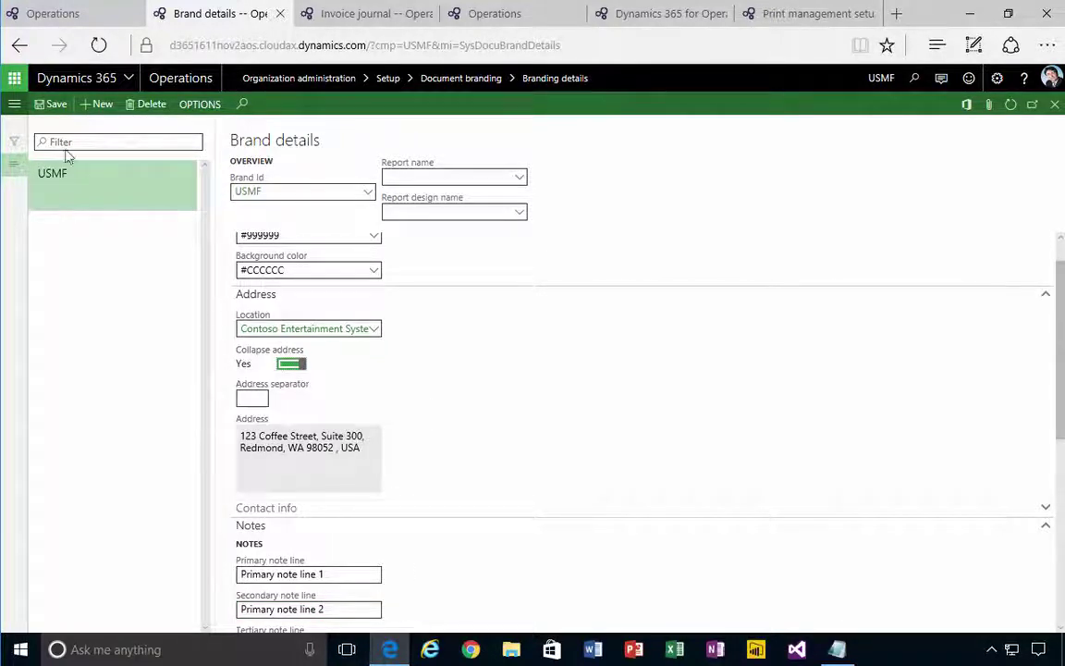
left_click(53, 107)
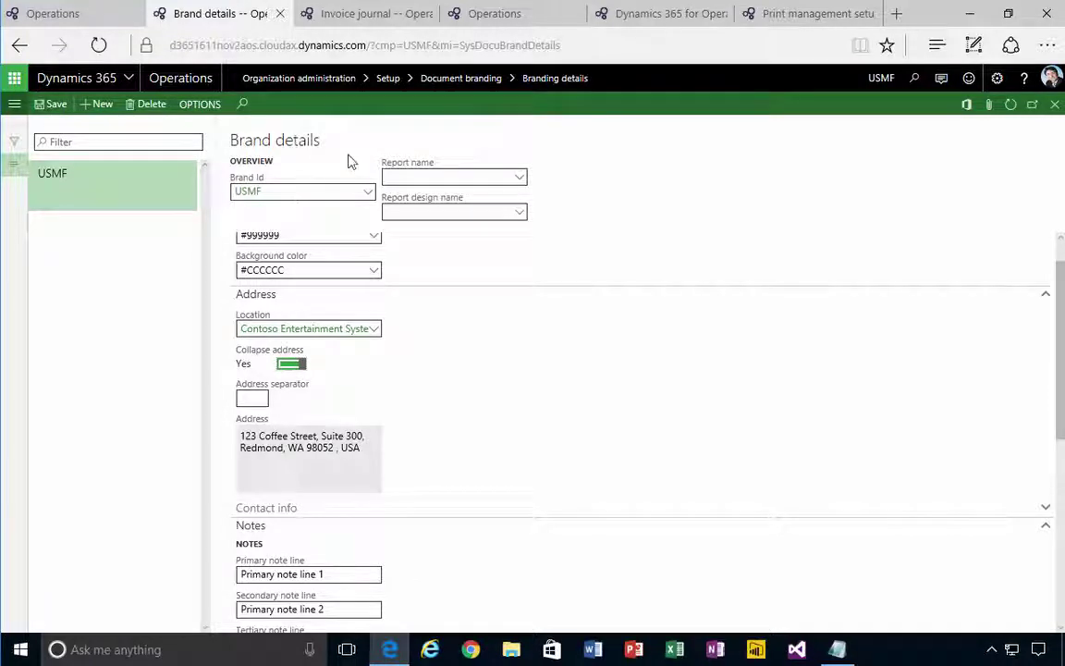
Preview the original Cave Wholesales invoice again and examine the company address layout and the footer notes.
left_click(379, 21)
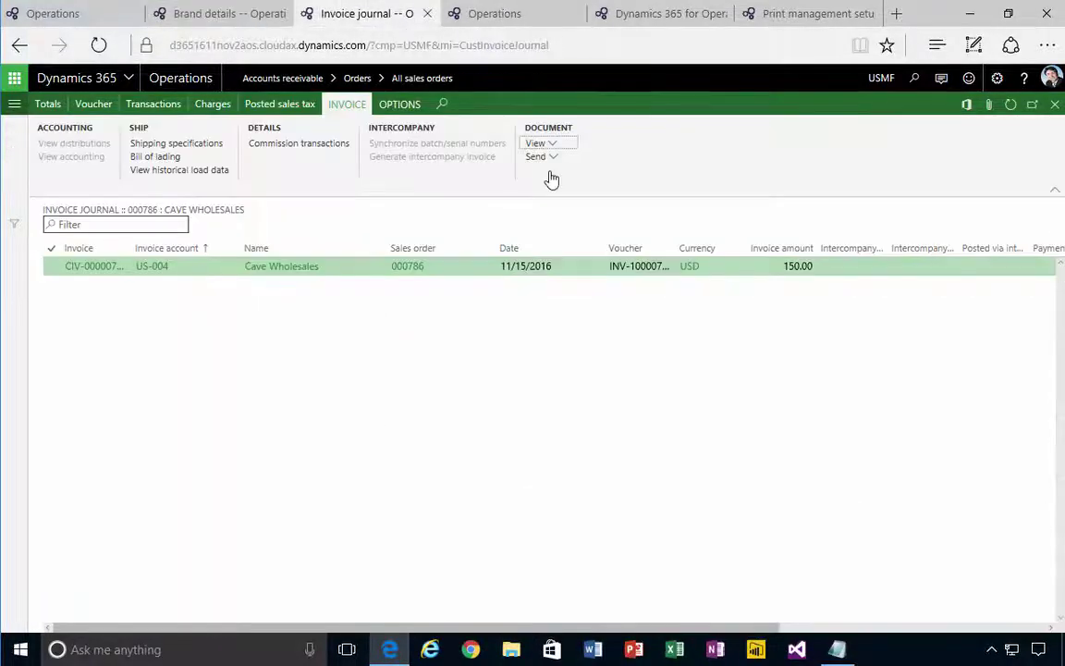
left_click(554, 146)
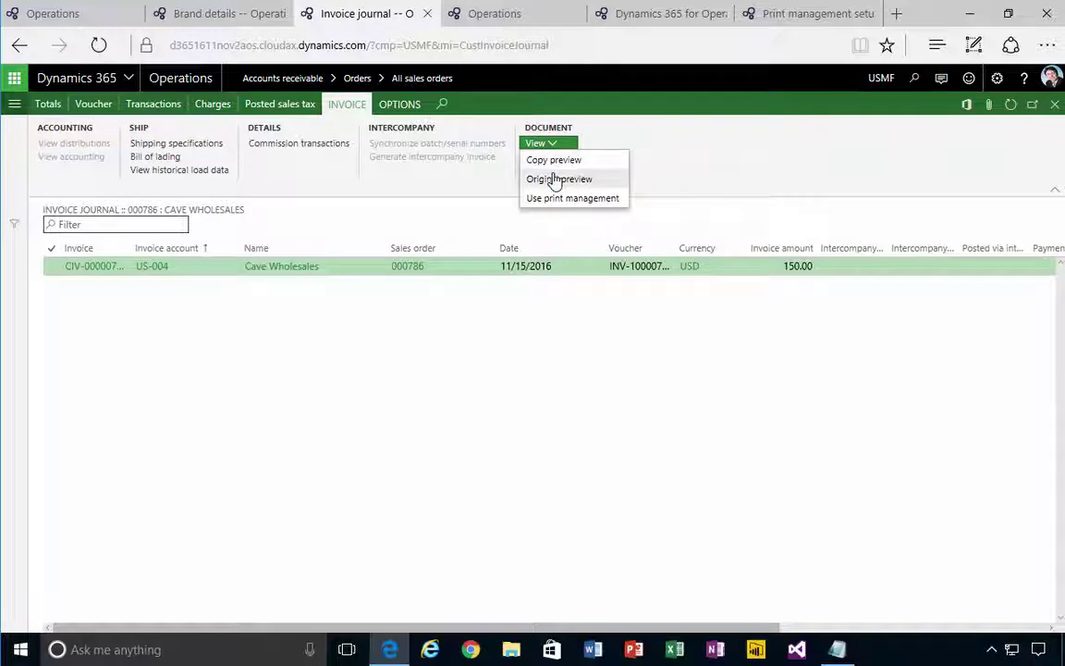
left_click(555, 180)
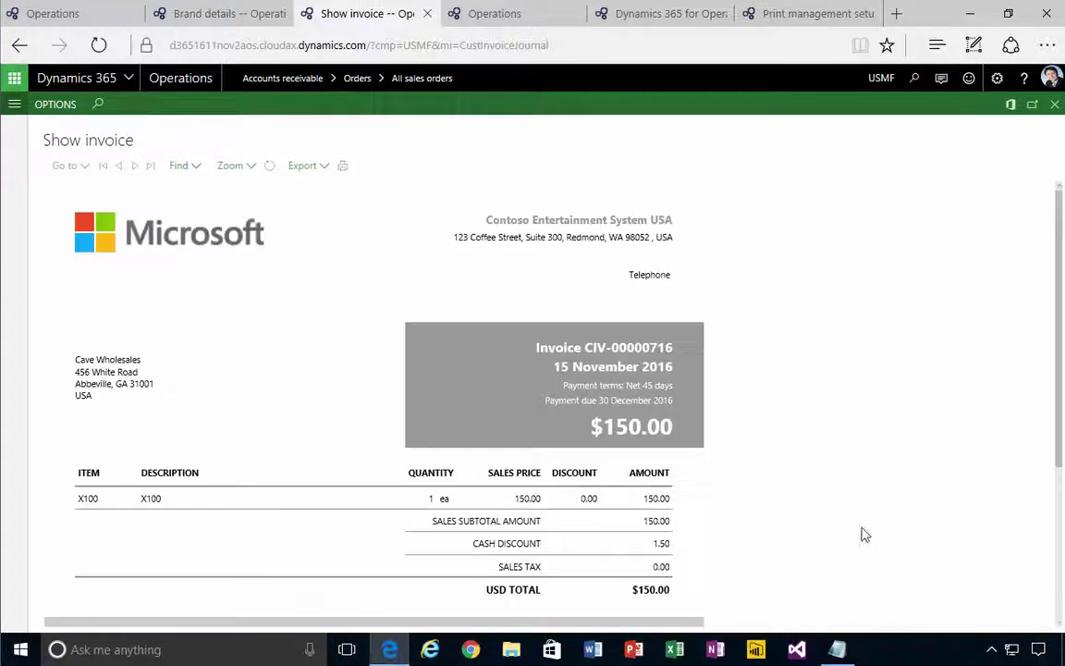
scroll(829, 457, "down", 1)
scroll(829, 457, "up", 1)
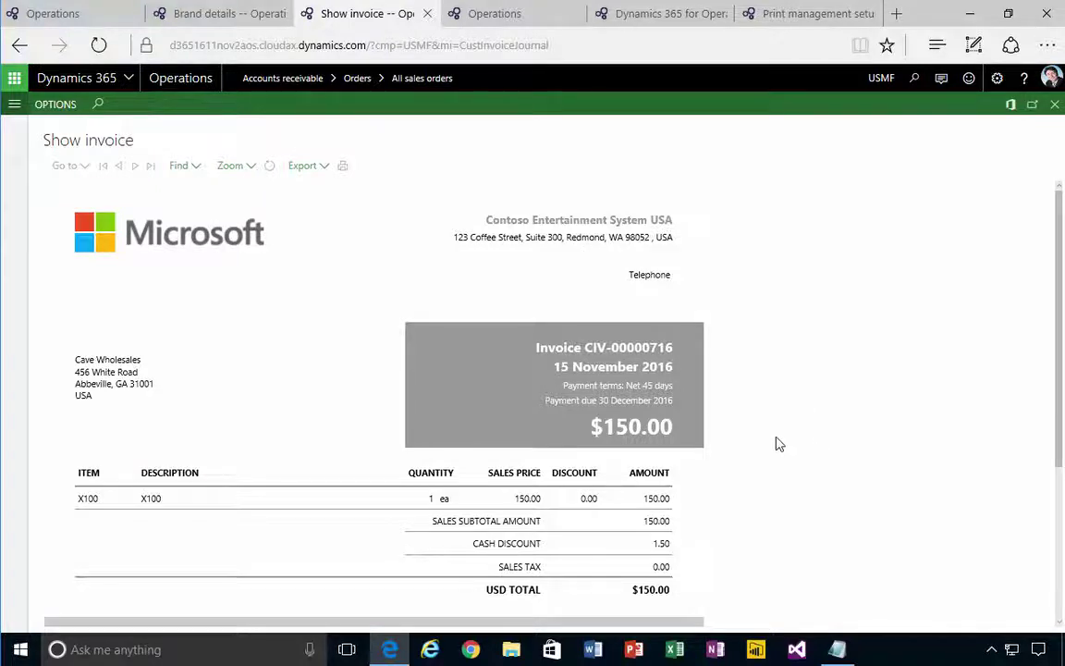
scroll(779, 445, "down", 3)
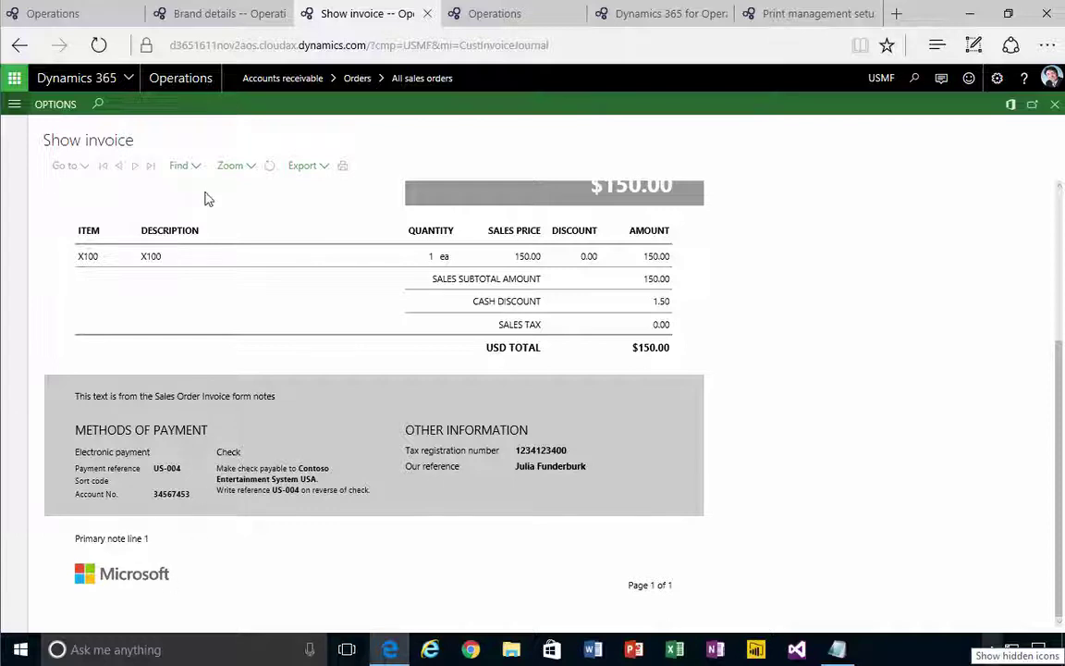
Set the foreground color in the USMF brand details to green.
left_click(211, 13)
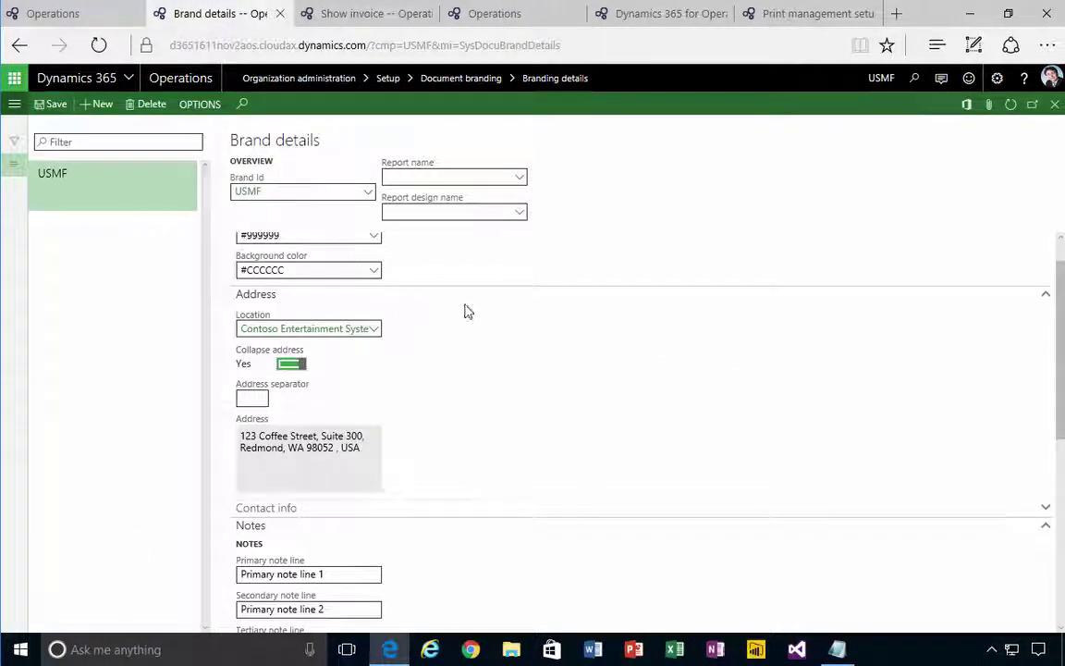
scroll(478, 276, "up", 1)
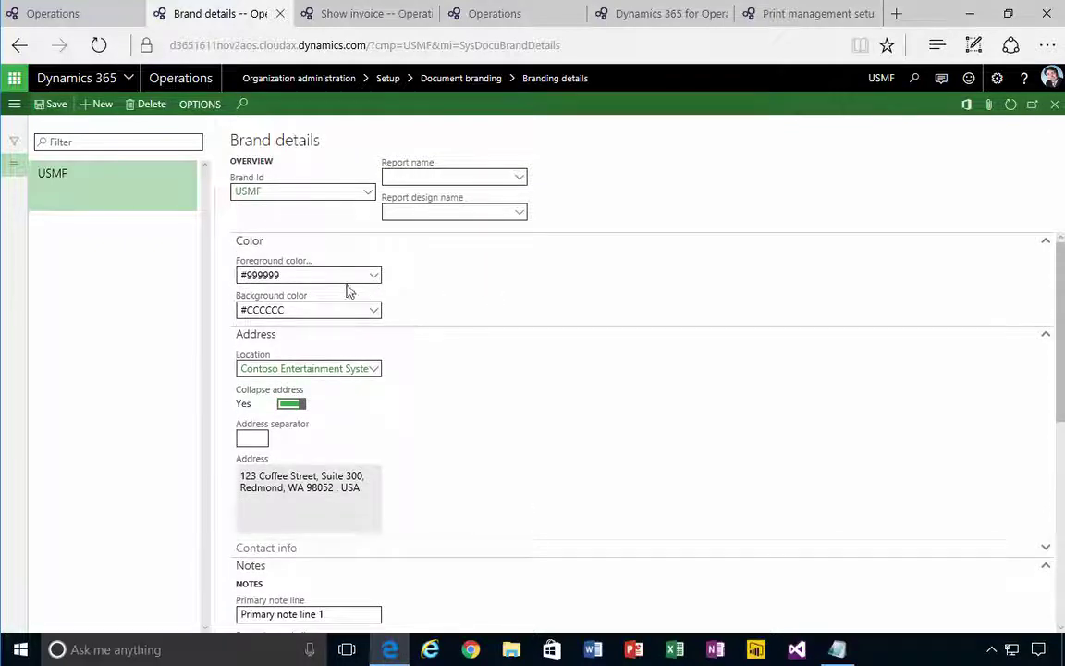
left_click_drag(282, 275, 225, 282)
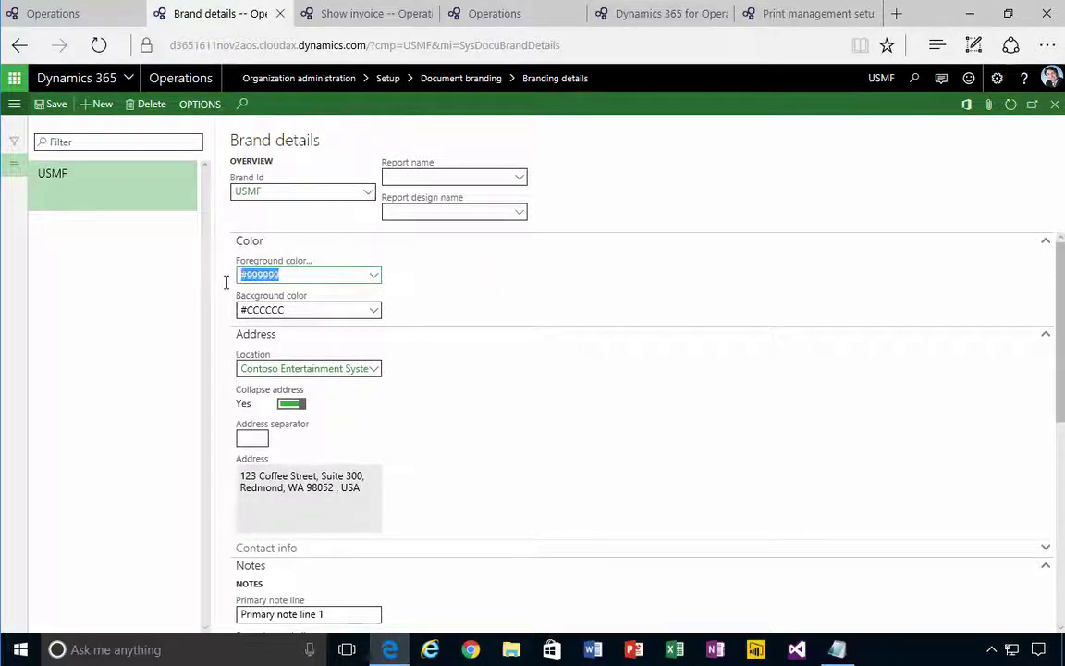
type("green")
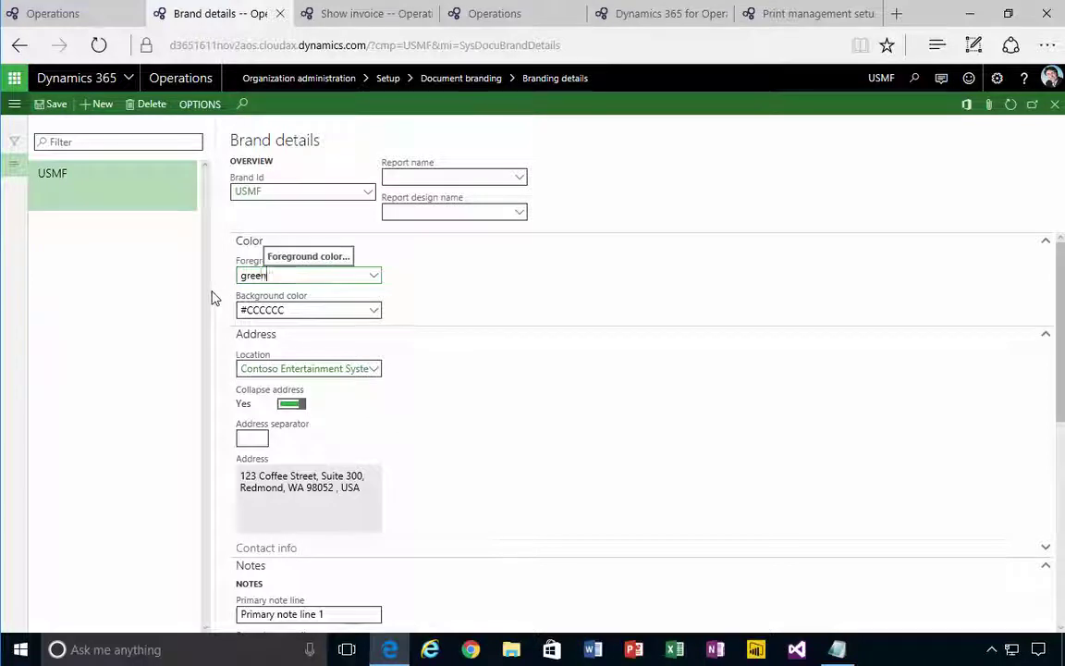
key("Tab")
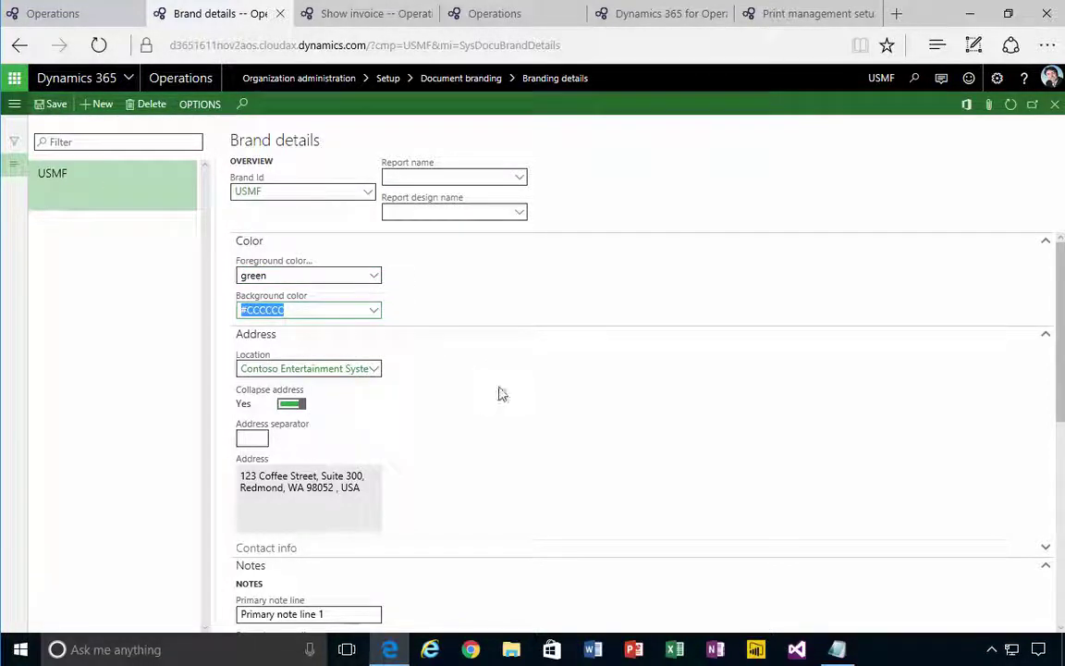
Reopen the original preview of the Cave Wholesales invoice and examine the foreground color on the company name, invoice summary block and table lines.
left_click(369, 20)
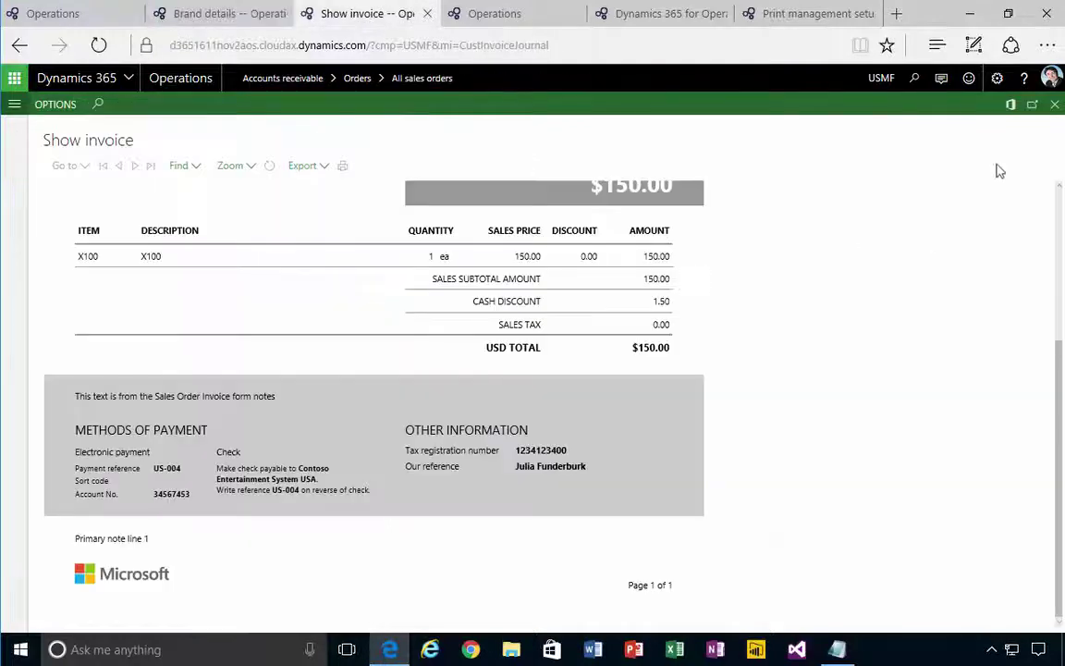
left_click(1055, 105)
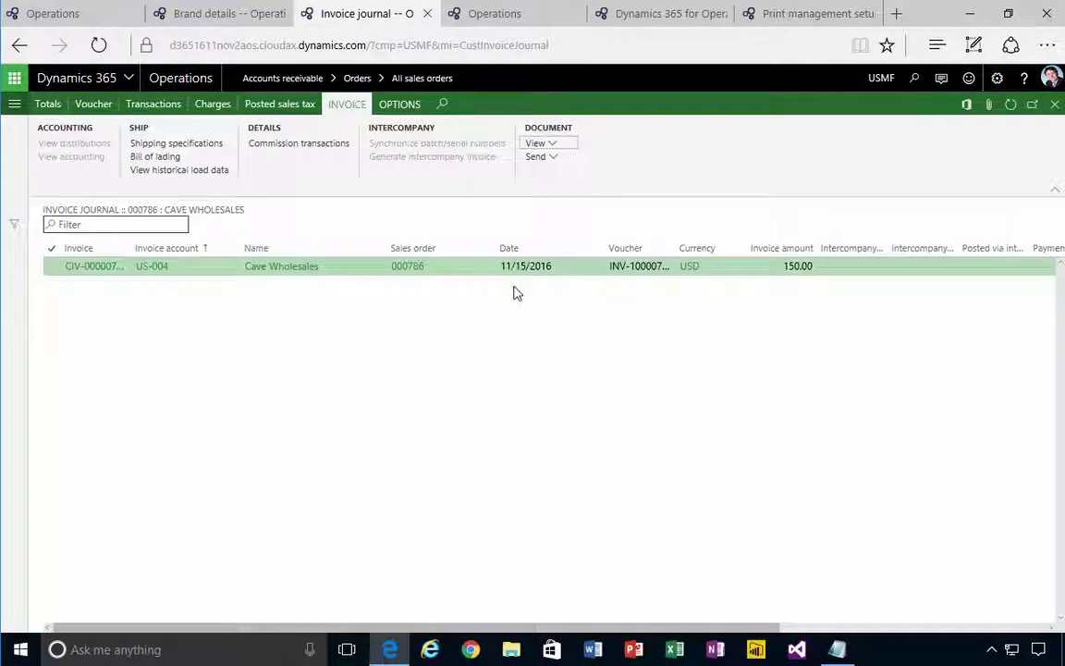
left_click(551, 143)
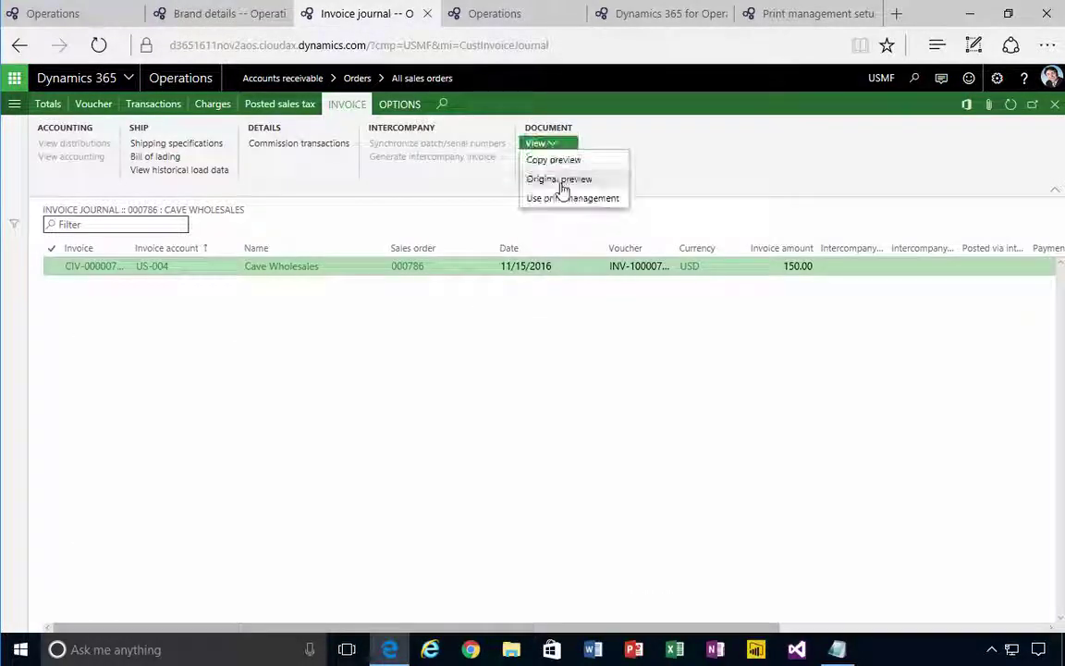
left_click(559, 180)
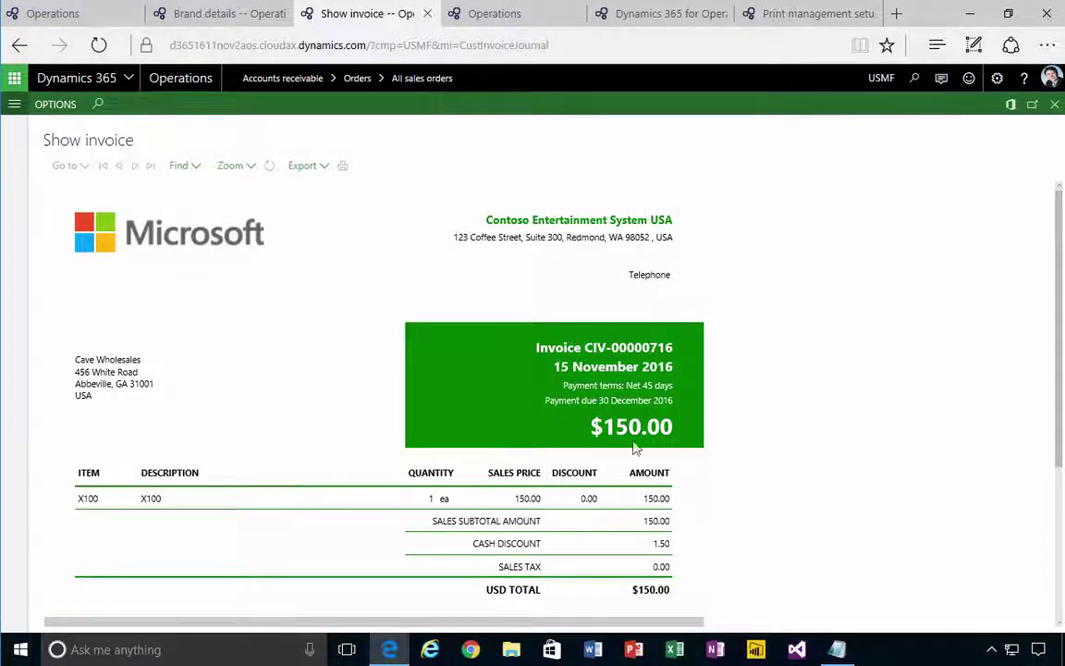
scroll(754, 452, "down", 2)
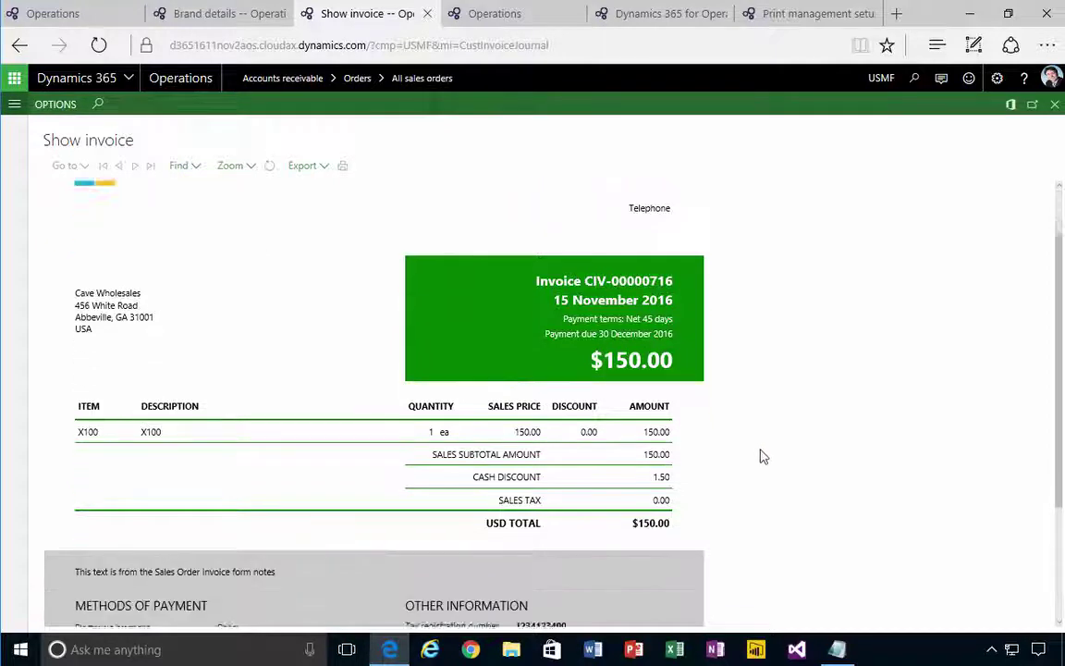
scroll(685, 520, "down", 3)
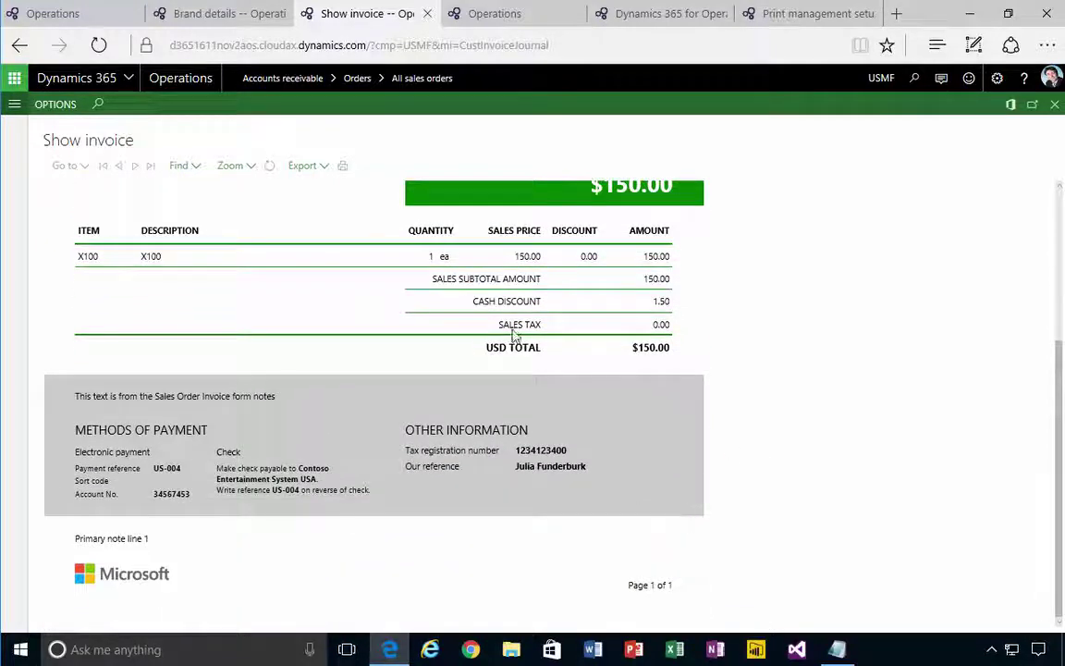
scroll(528, 416, "up", 4)
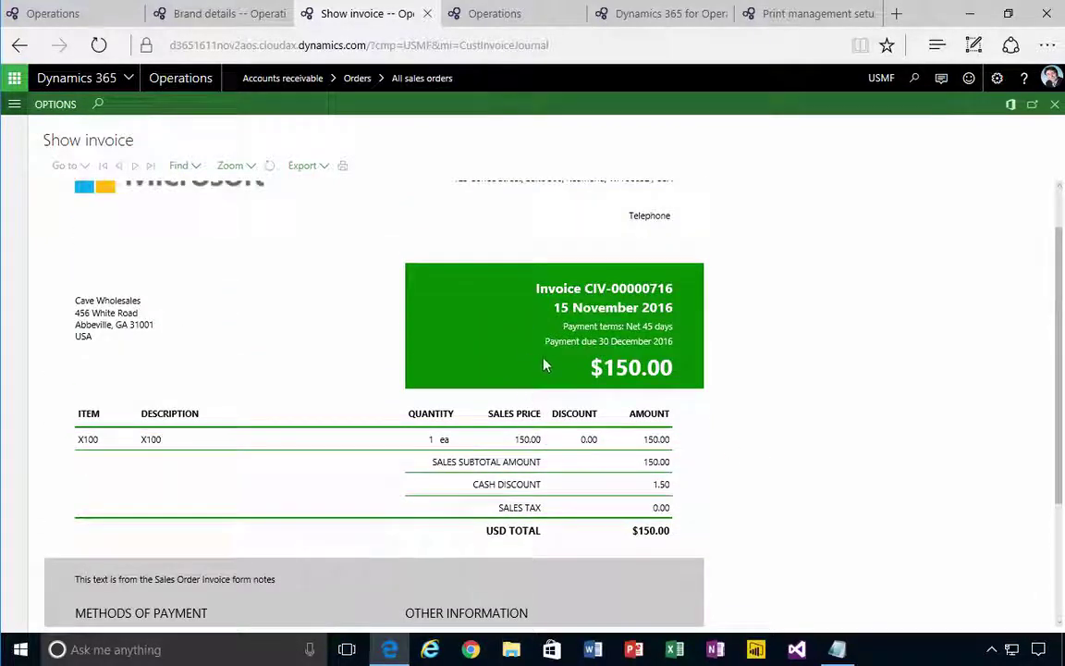
scroll(546, 366, "up", 1)
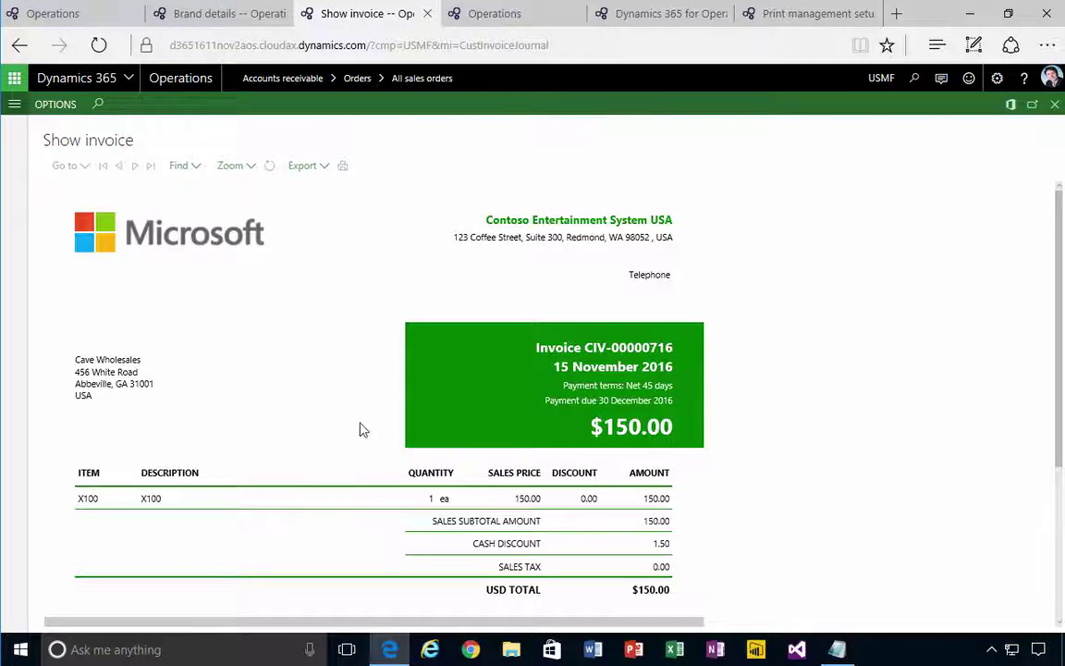
scroll(359, 431, "down", 5)
scroll(342, 436, "up", 5)
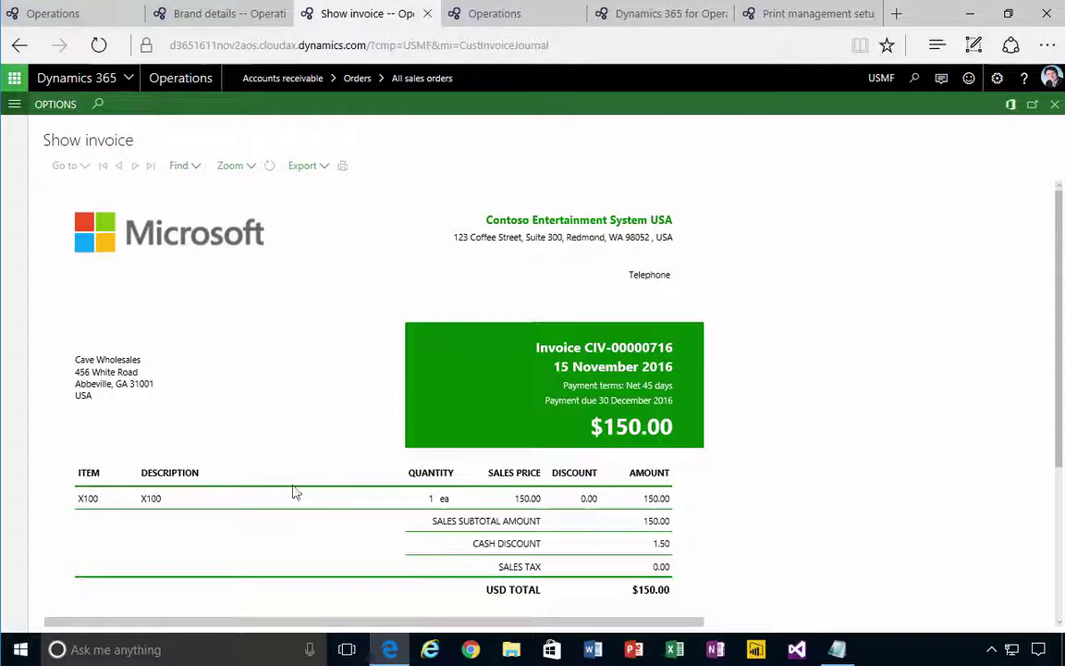
Return to the USMF brand details and show the Organization administration navigation with its Document branding pages.
left_click(230, 13)
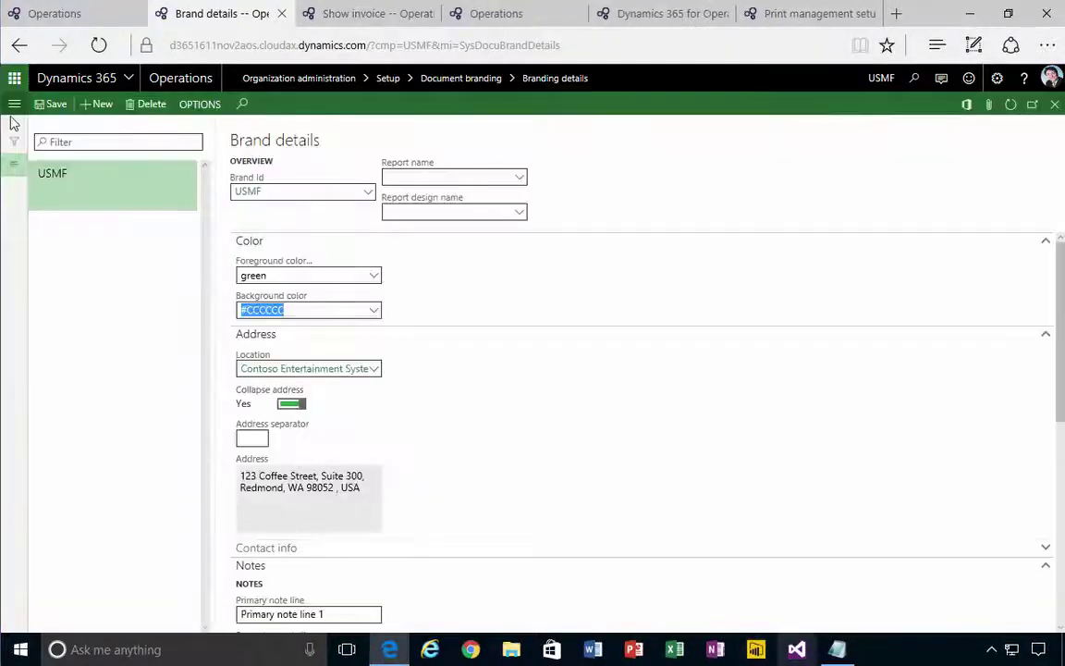
left_click(17, 106)
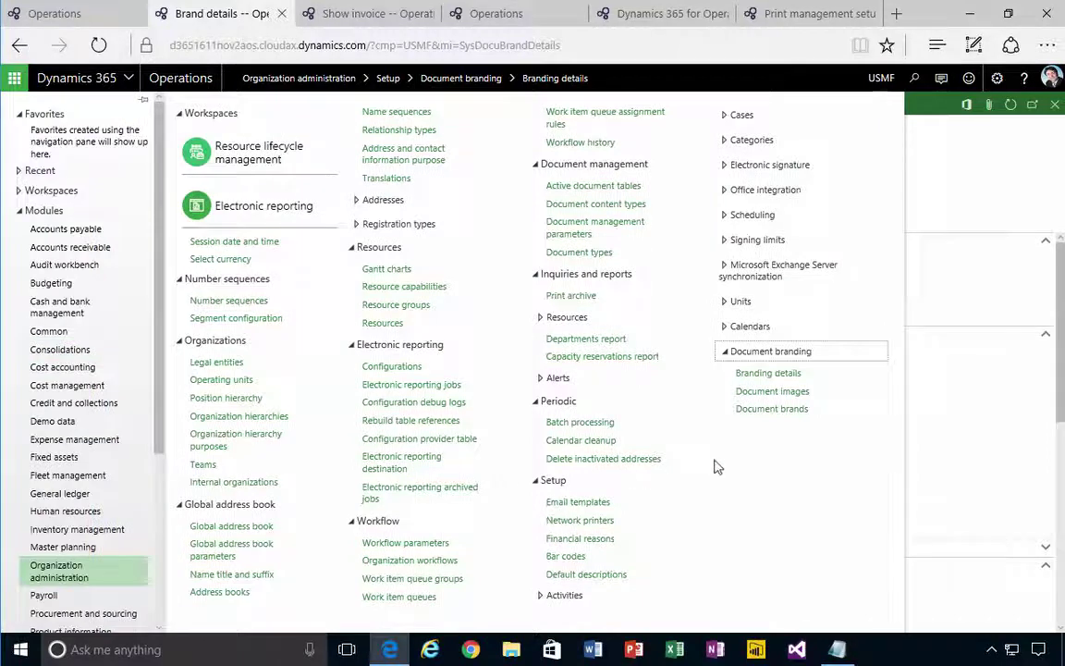